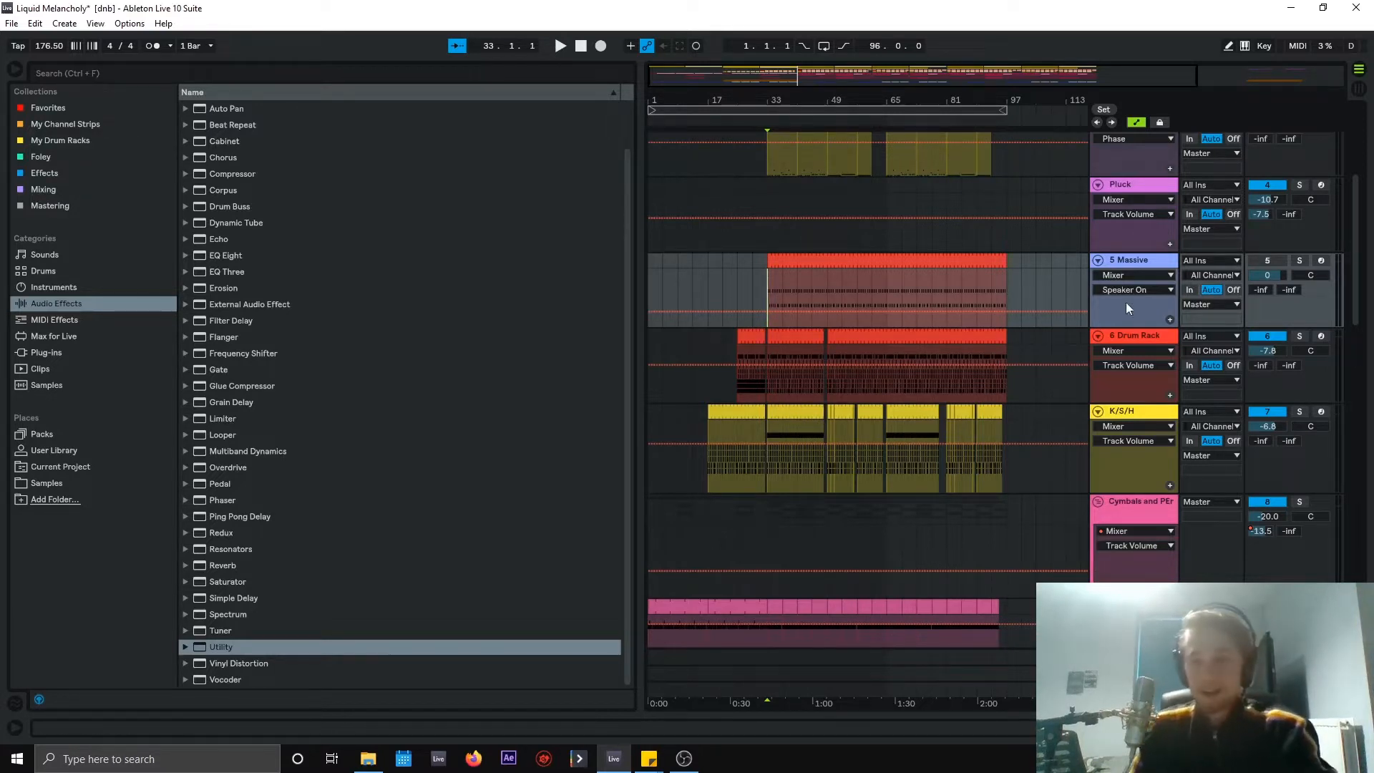
# Select the Drum Rack track's clip that starts at bar 33.
pyautogui.click(1154, 335)
pyautogui.scroll(-3, 759, 344)
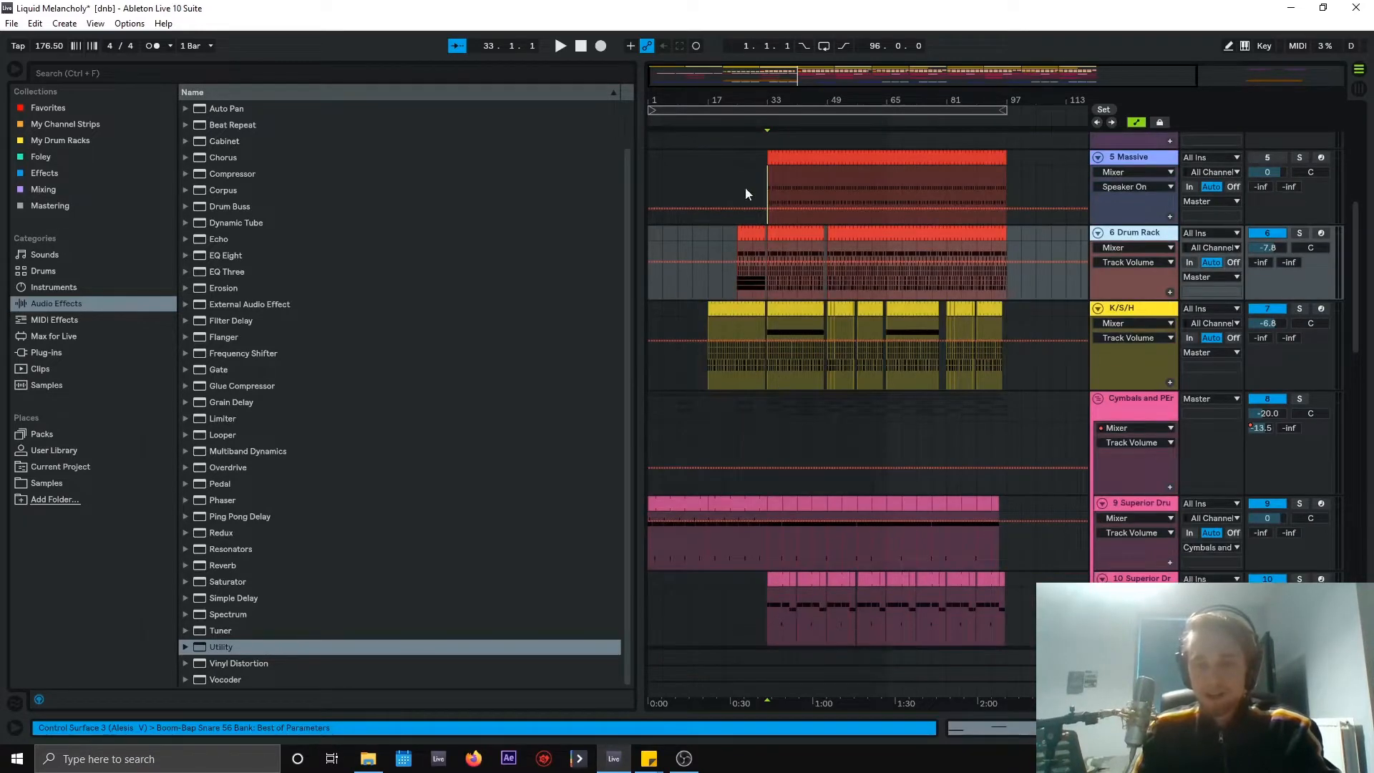
pyautogui.click(778, 239)
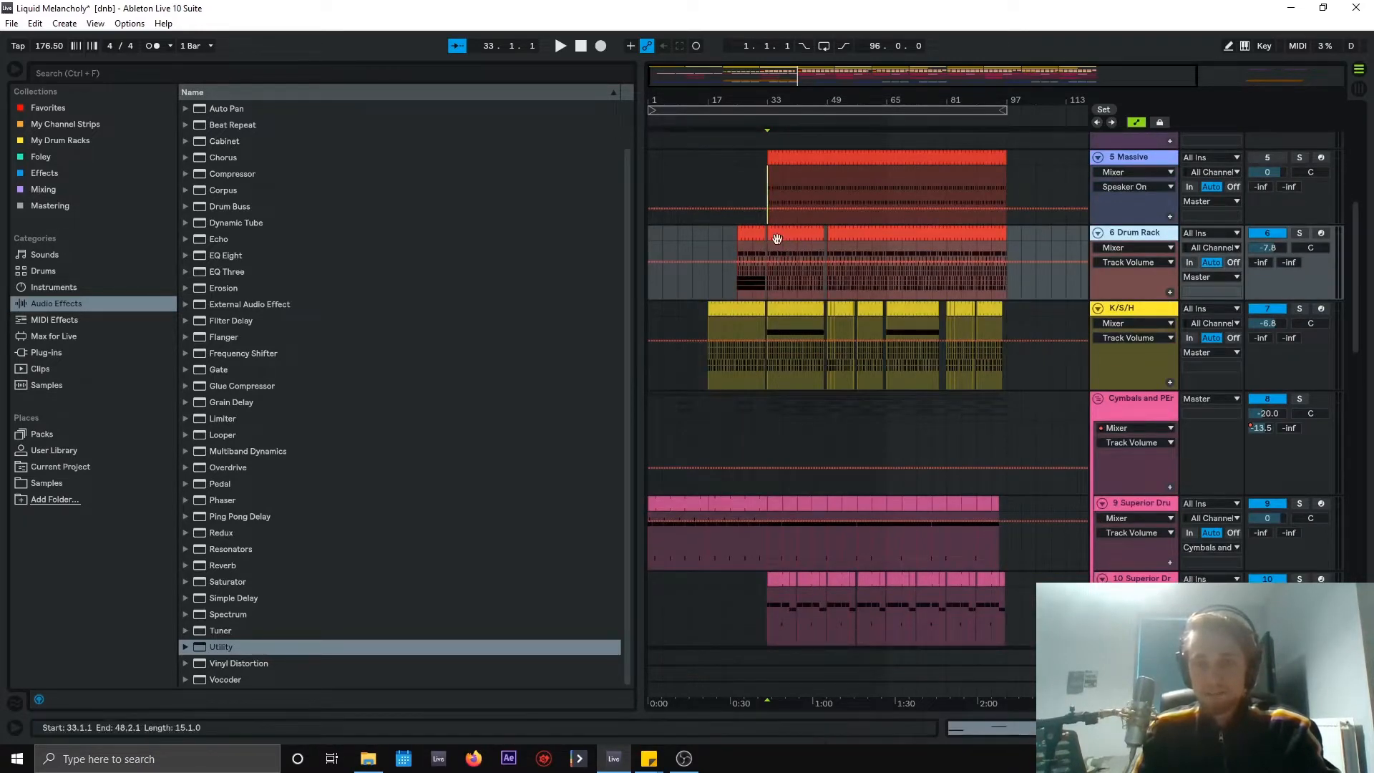
pyautogui.click(777, 238)
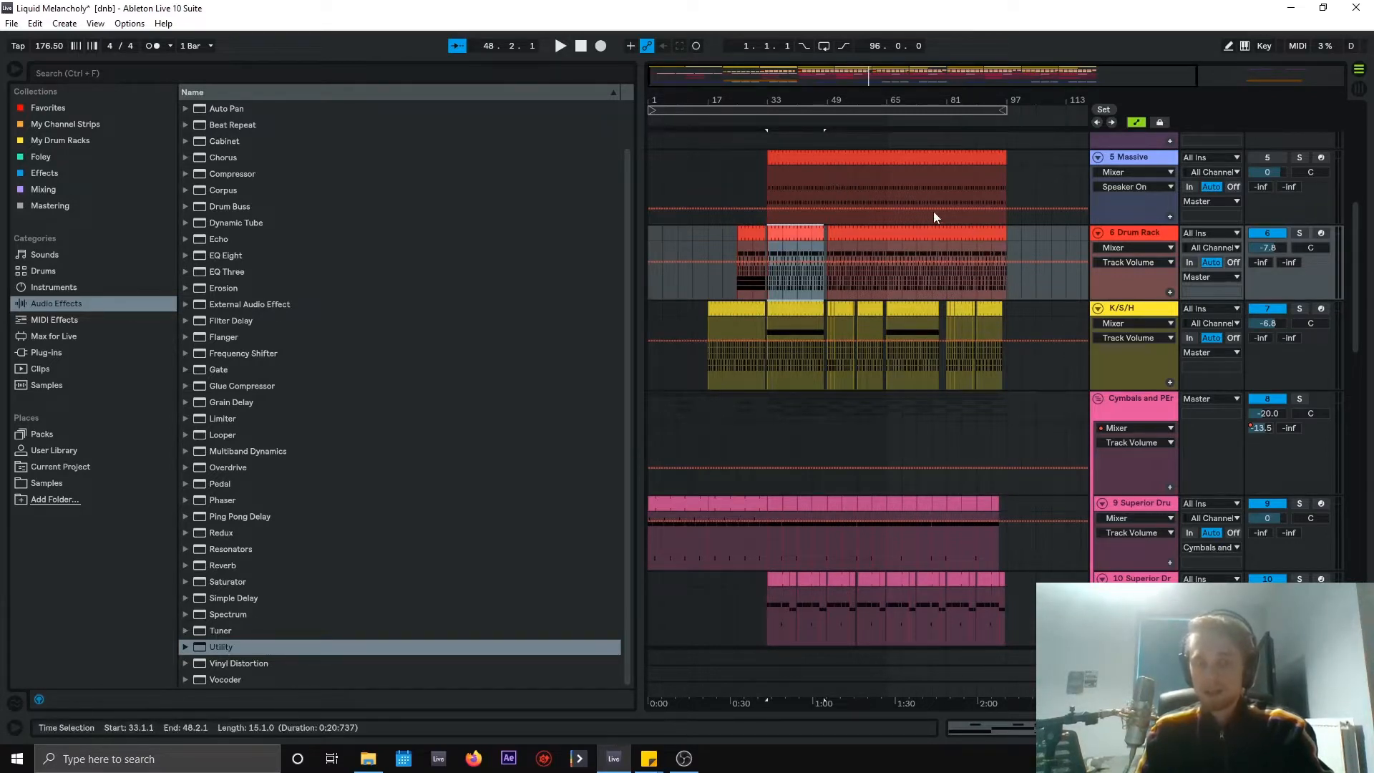
# Examine the 5 Massive clip and the Drum Rack intro clip, and play the arrangement from bar 29.
pyautogui.click(887, 185)
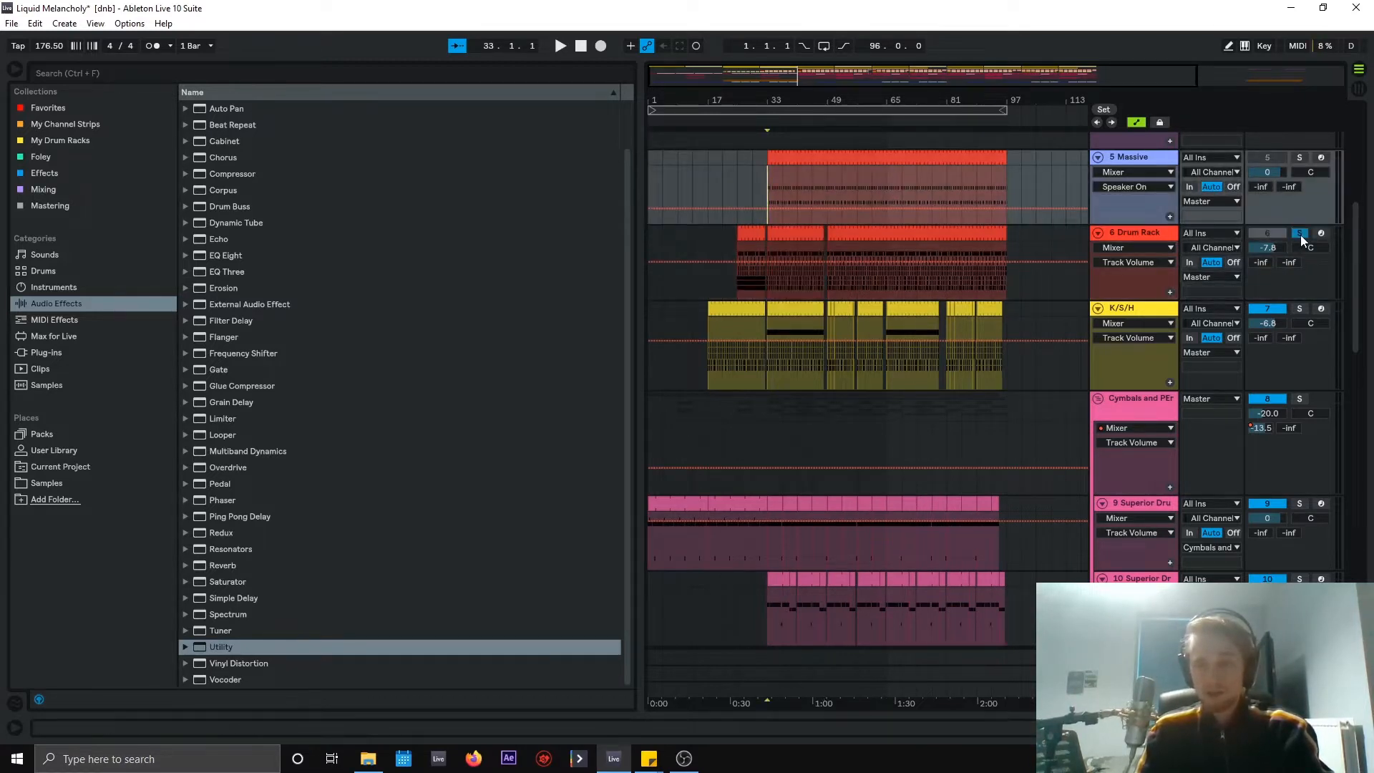
pyautogui.moveTo(742, 237); pyautogui.dragTo(766, 250)
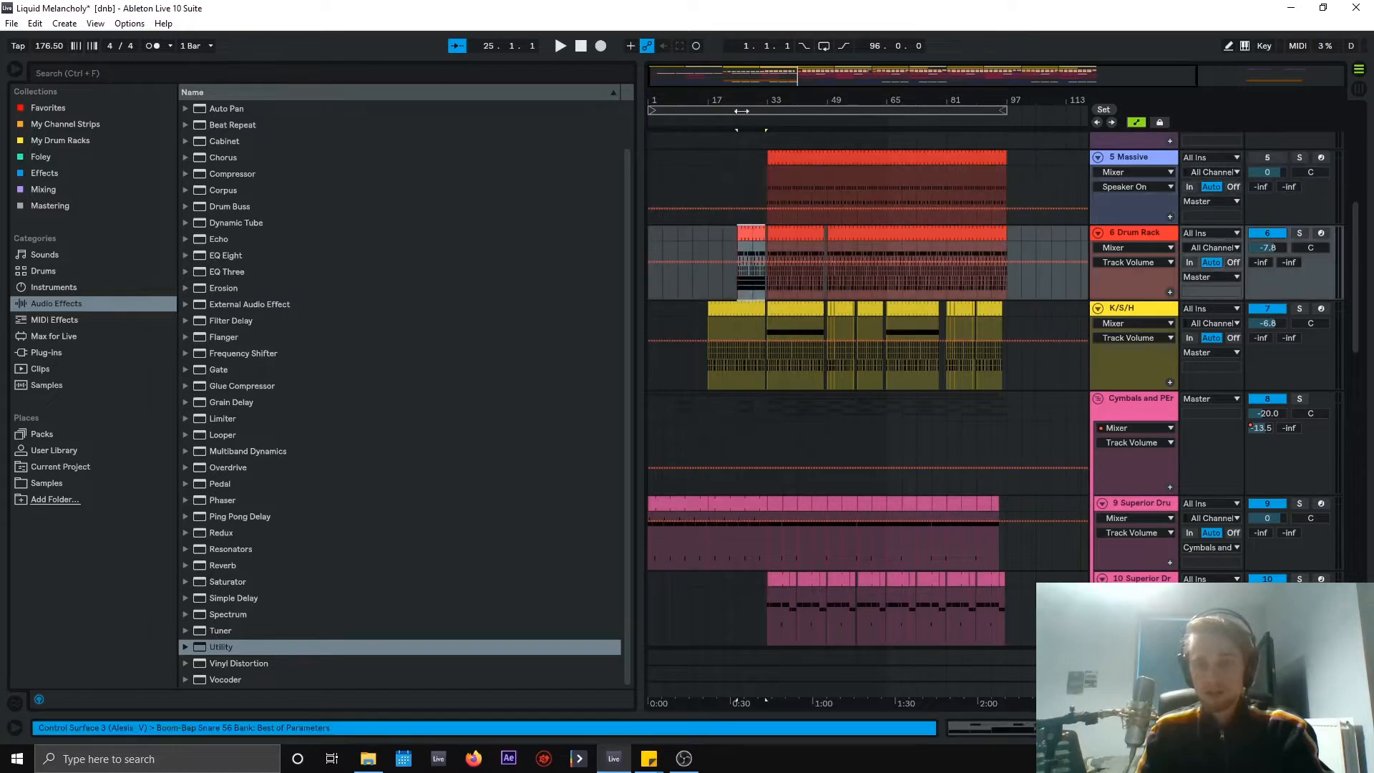
pyautogui.click(756, 170)
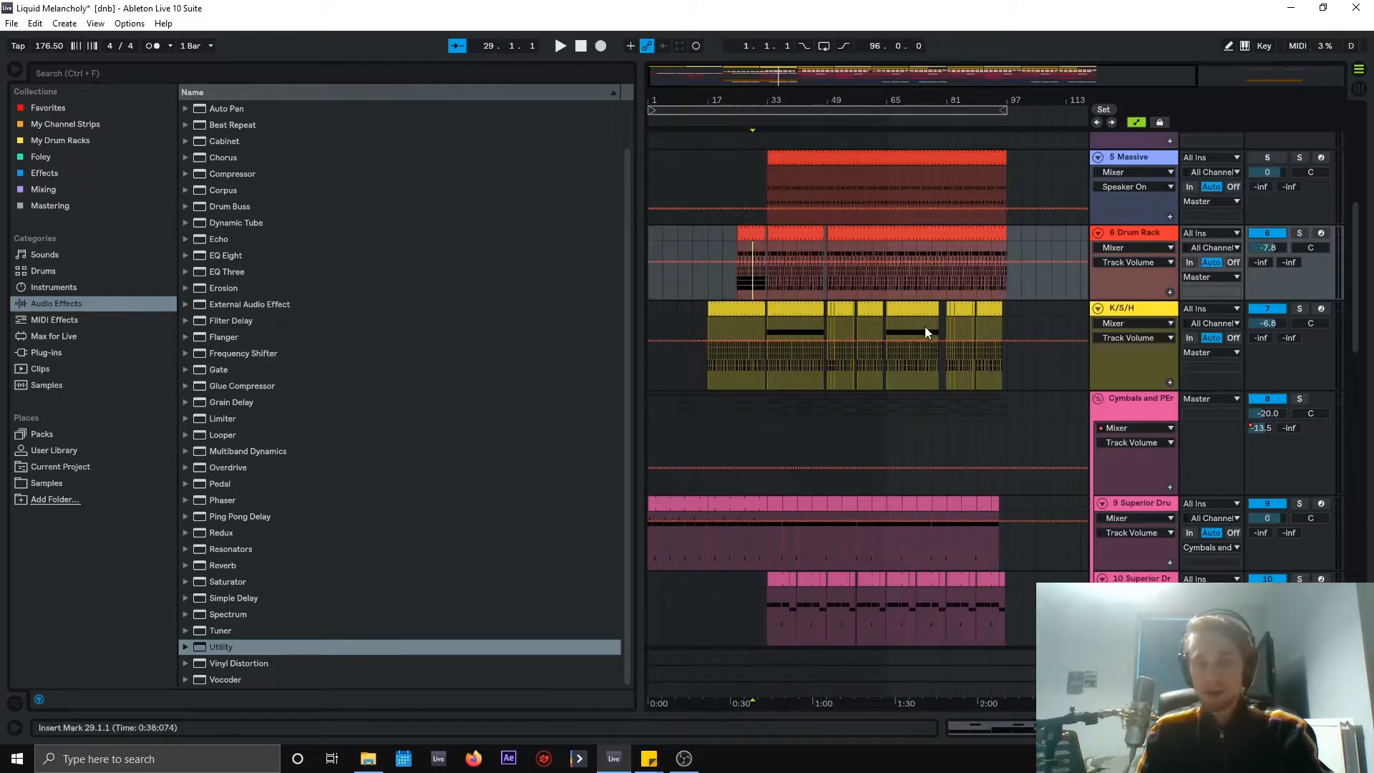
pyautogui.press('space')
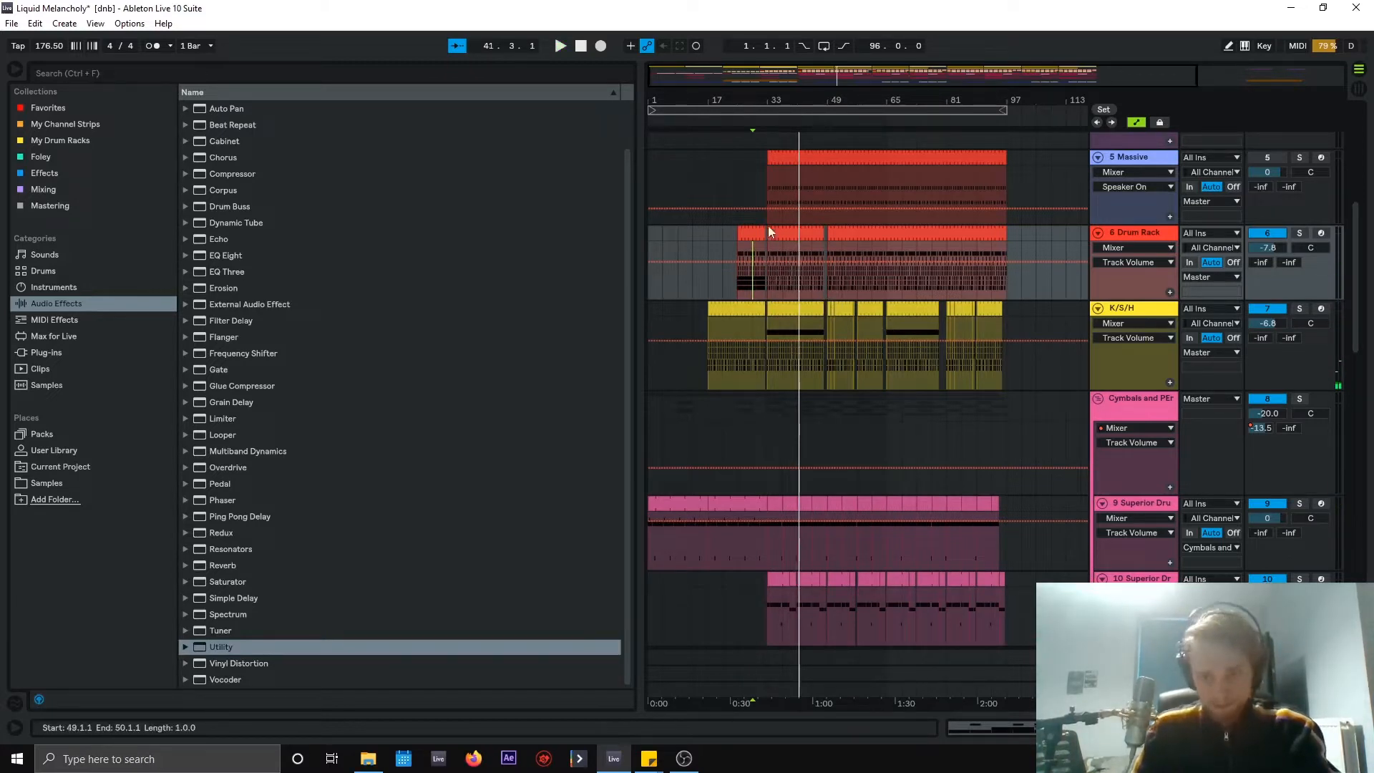
# Solo the Drum Rack and K/S/H tracks together and play them from bar 33.
pyautogui.click(1299, 235)
pyautogui.keyDown('ctrl'); pyautogui.click(1300, 309); pyautogui.keyUp('ctrl')
pyautogui.scroll(-3, 1008, 345)
pyautogui.press('space')
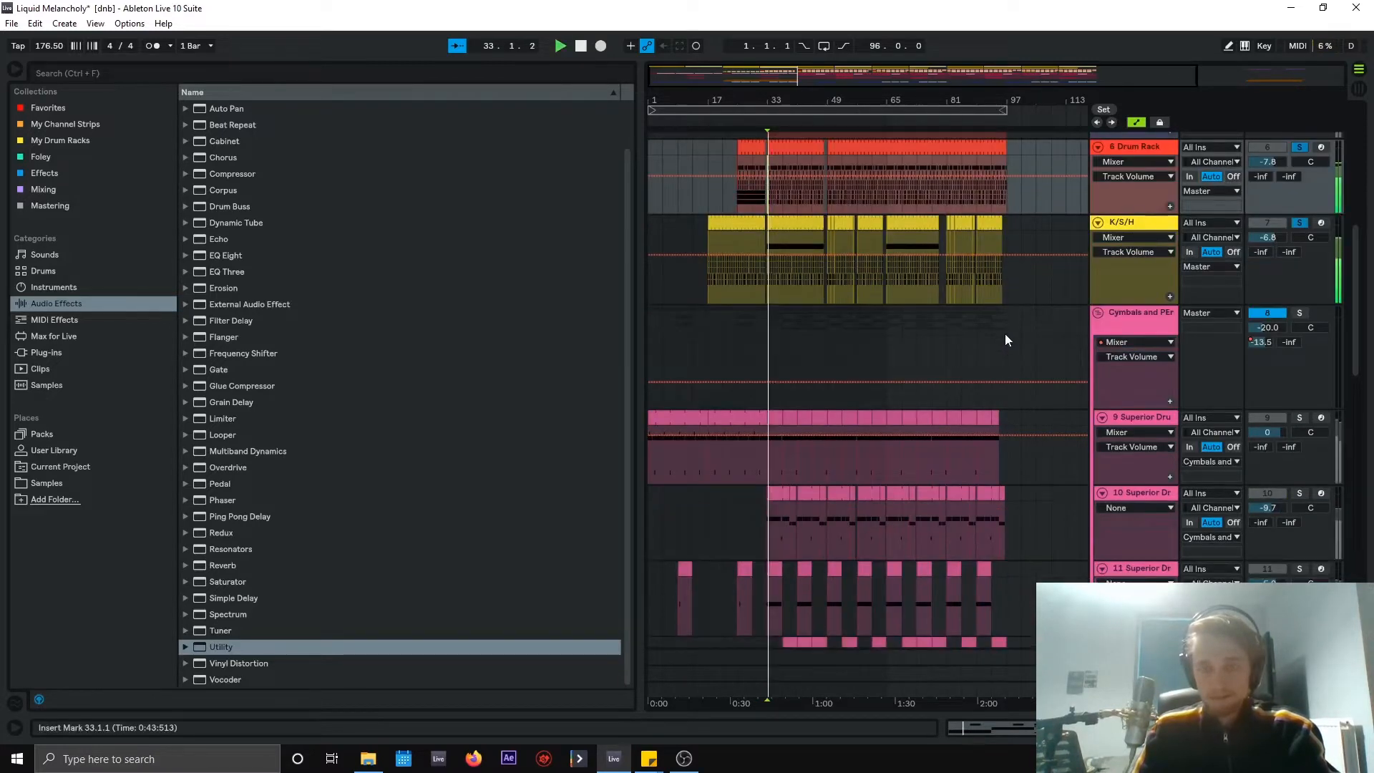
pyautogui.scroll(2, 1000, 325)
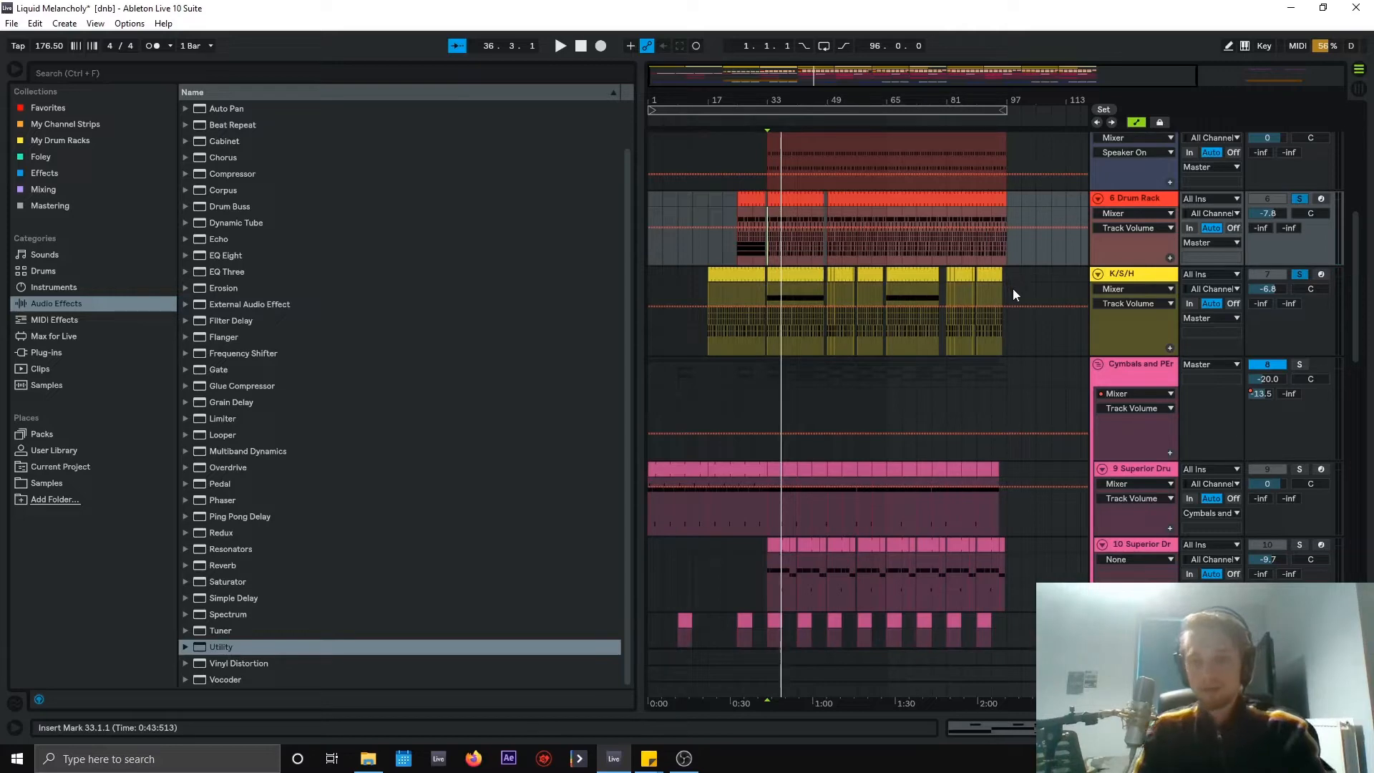
# Show the K/S/H track's devices and inspect the Kicks chain inside its K/S drum rack chain.
pyautogui.scroll(3, 1002, 314)
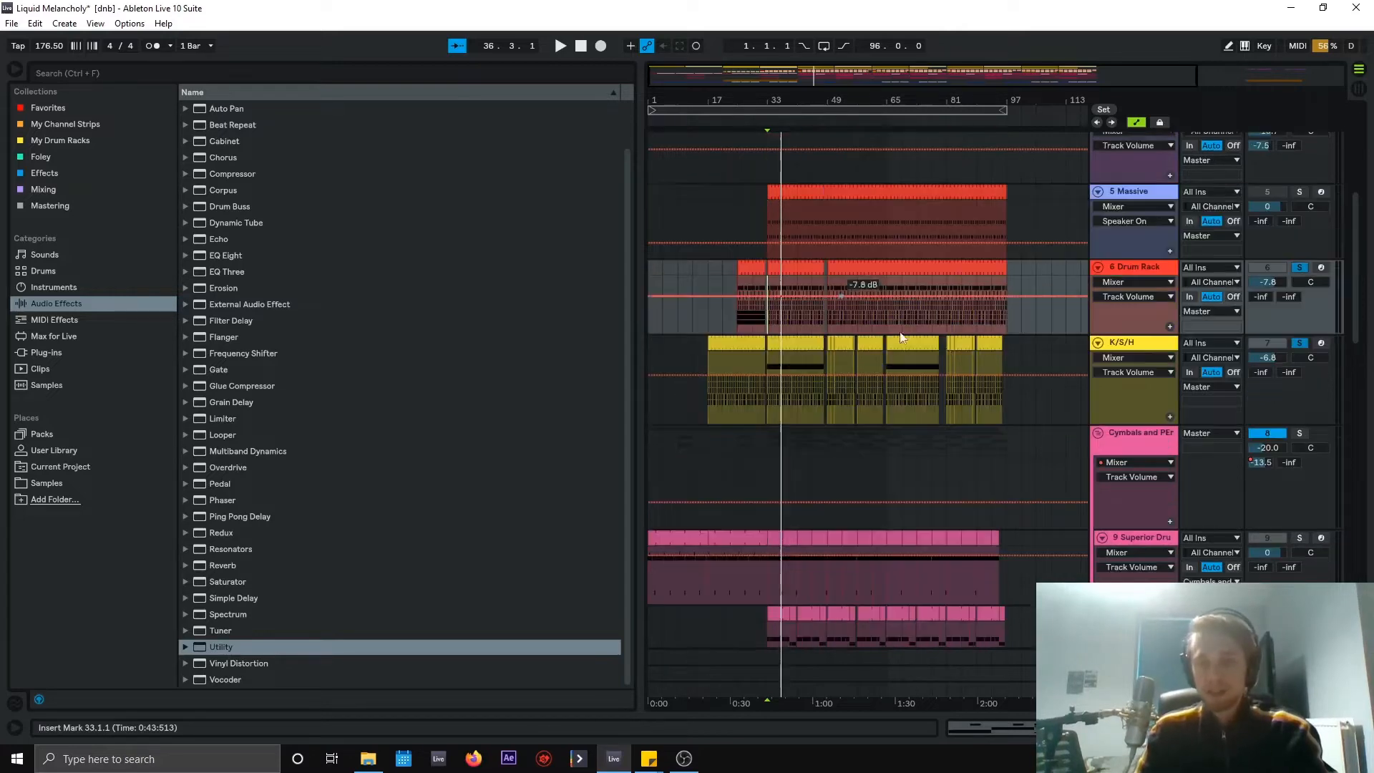
pyautogui.doubleClick(1138, 351)
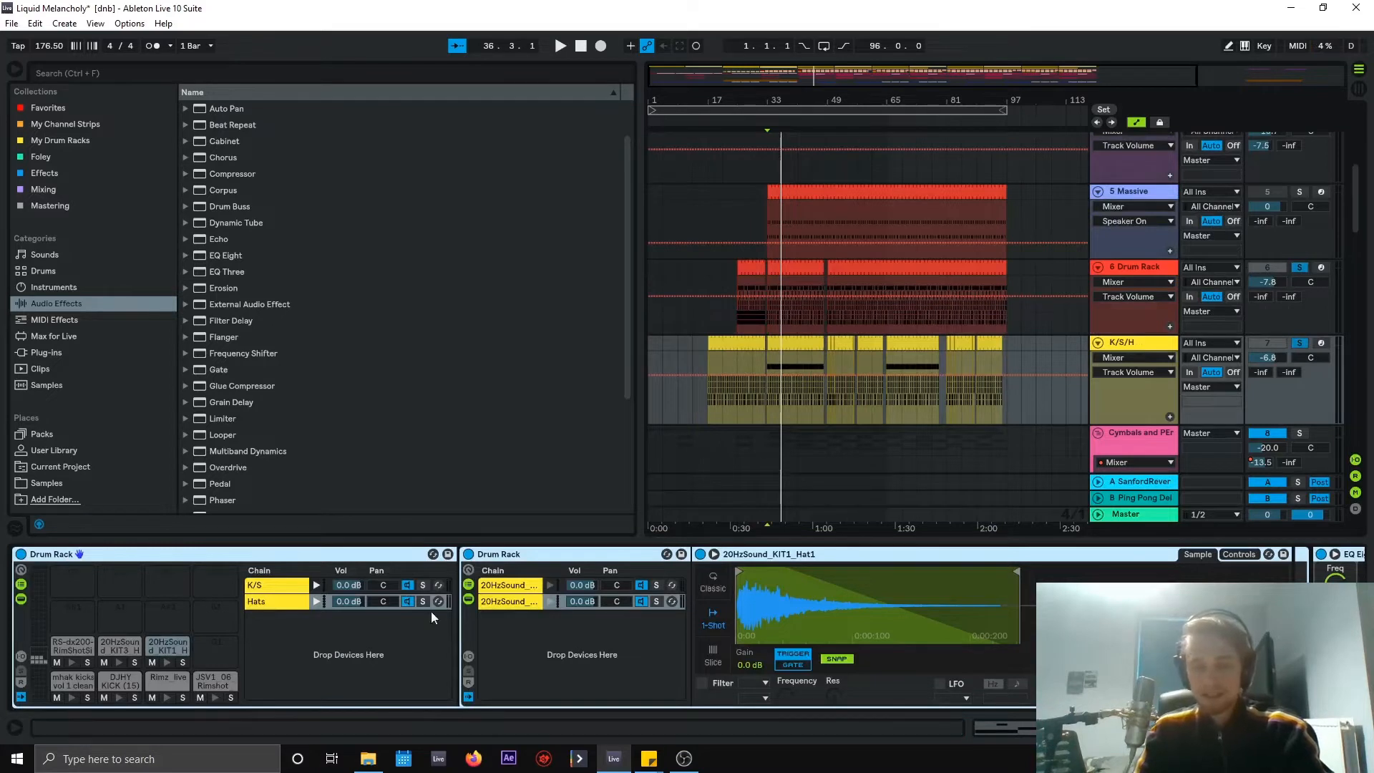
pyautogui.click(286, 586)
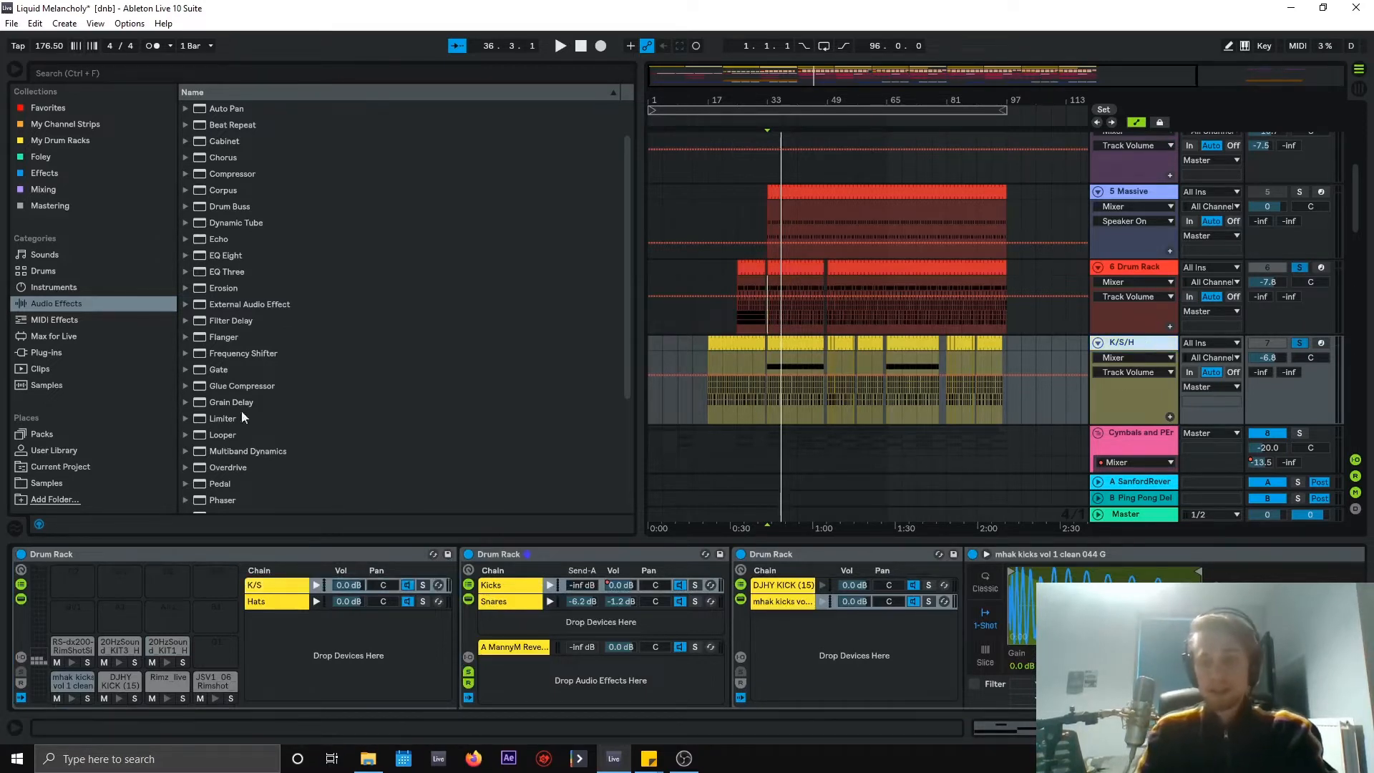
pyautogui.click(260, 586)
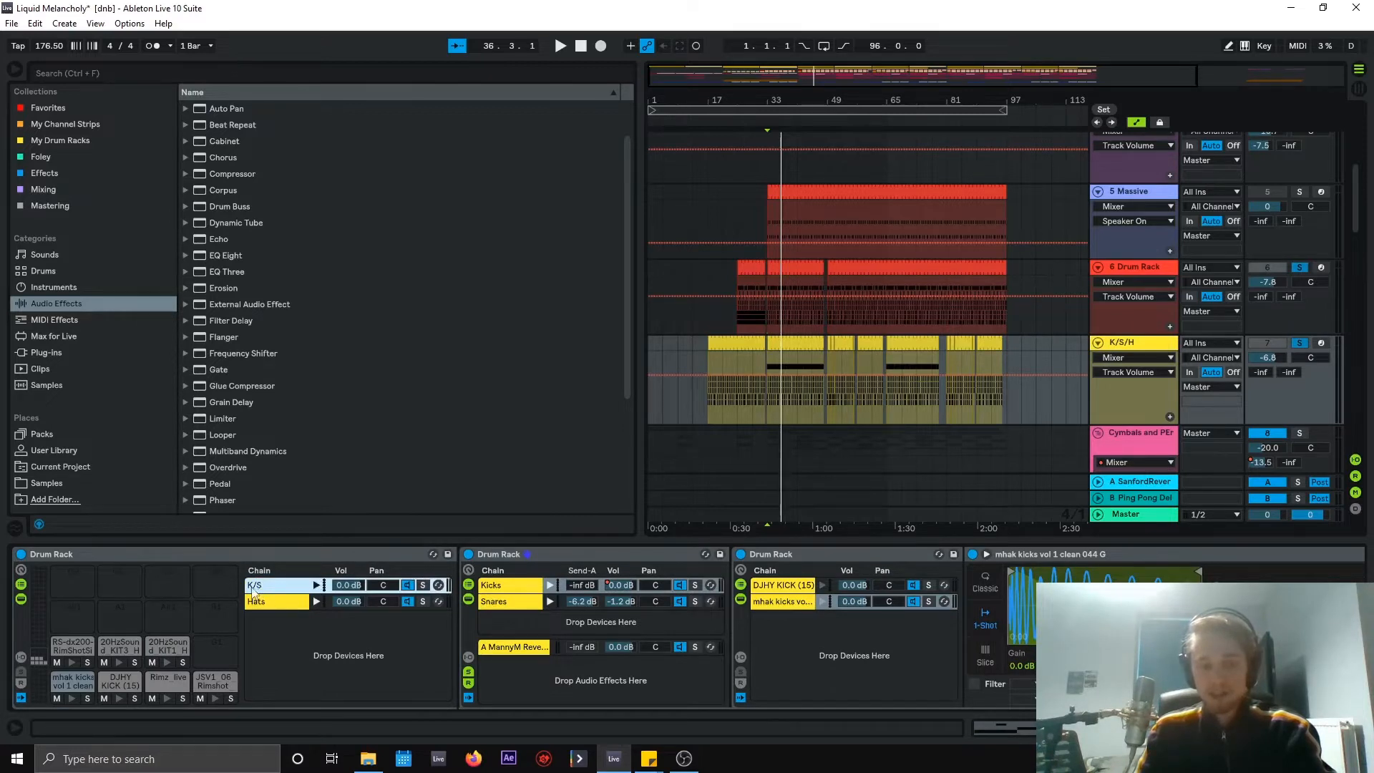
pyautogui.click(511, 588)
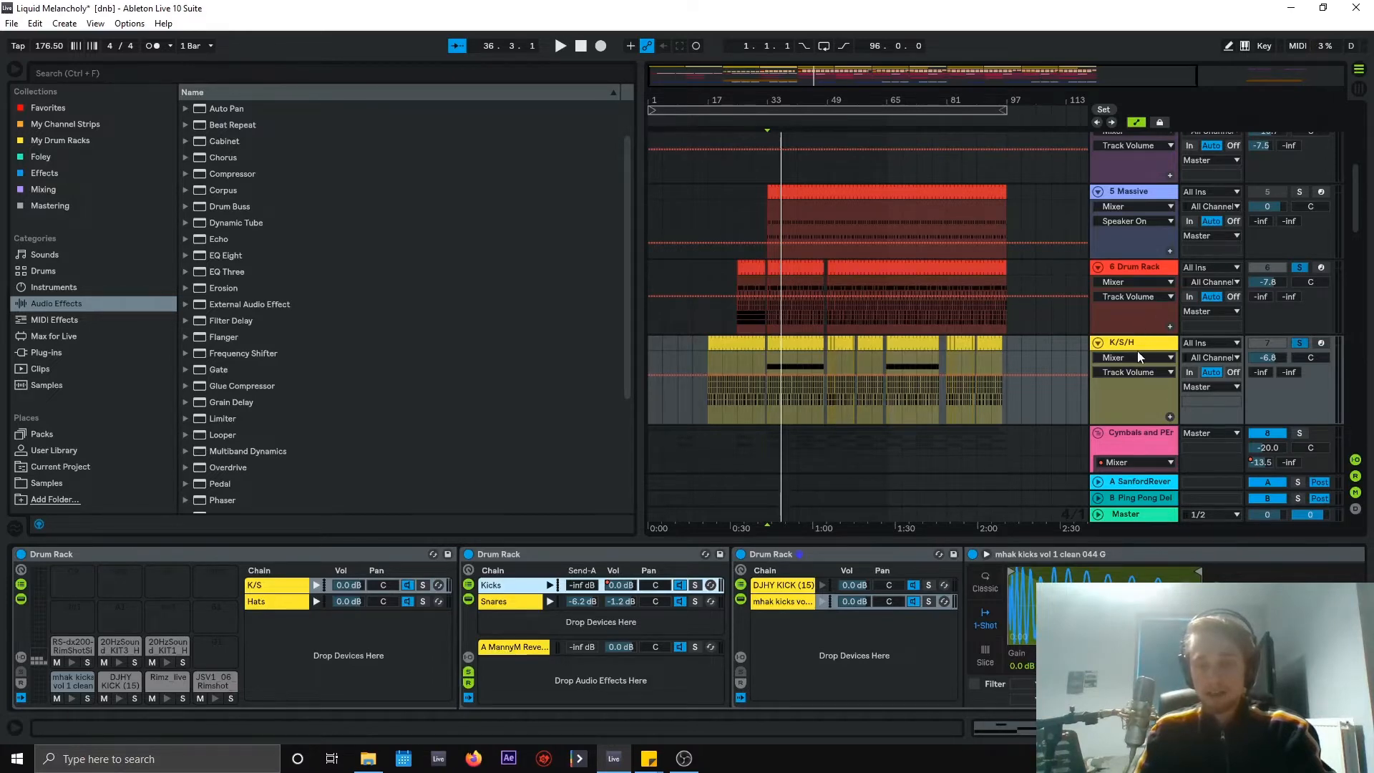
# Show the devices on the Pluck track below the Serum riser tracks.
pyautogui.scroll(-15, 1142, 352)
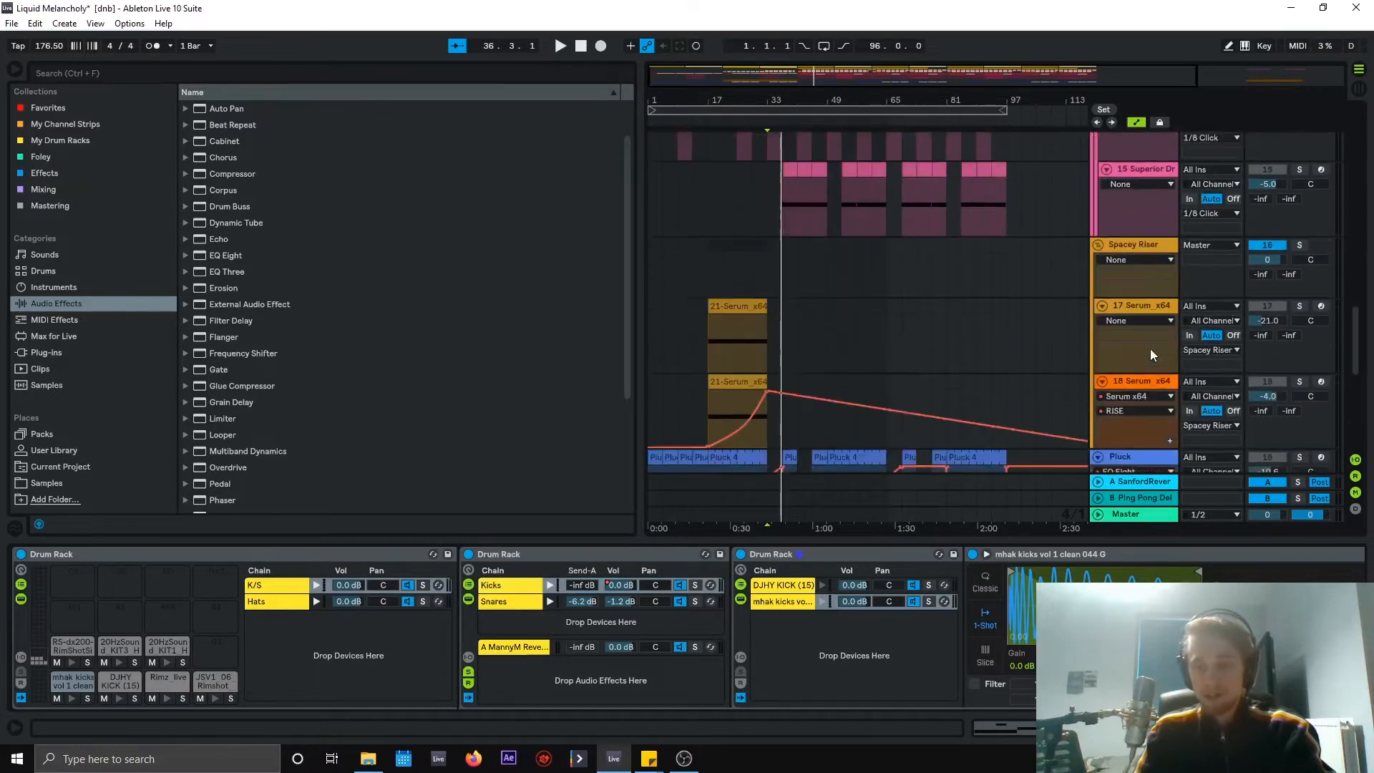
pyautogui.scroll(-5, 1150, 349)
pyautogui.click(1129, 251)
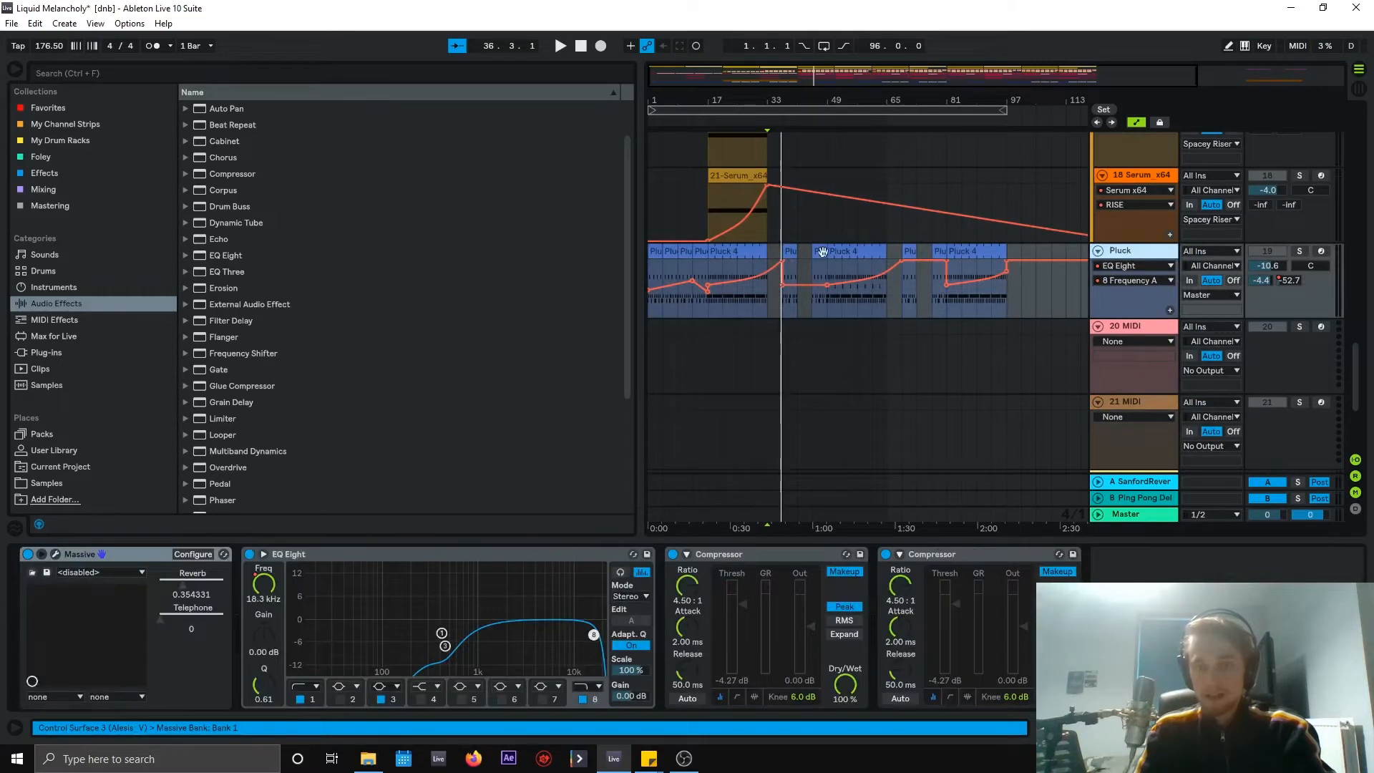
# Select the Sub2 Sine Bass clip at bar 33 and solo its track.
pyautogui.scroll(8, 971, 281)
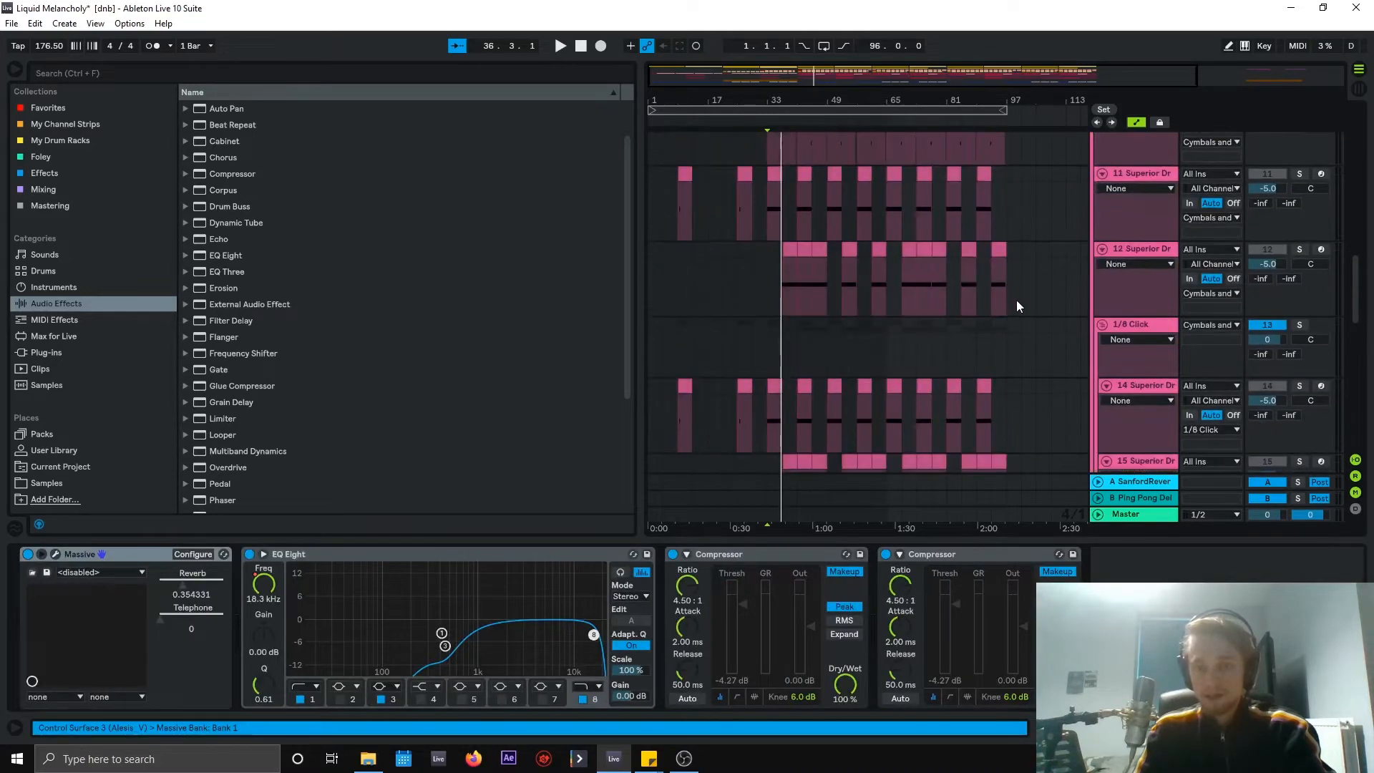
pyautogui.scroll(10, 1017, 299)
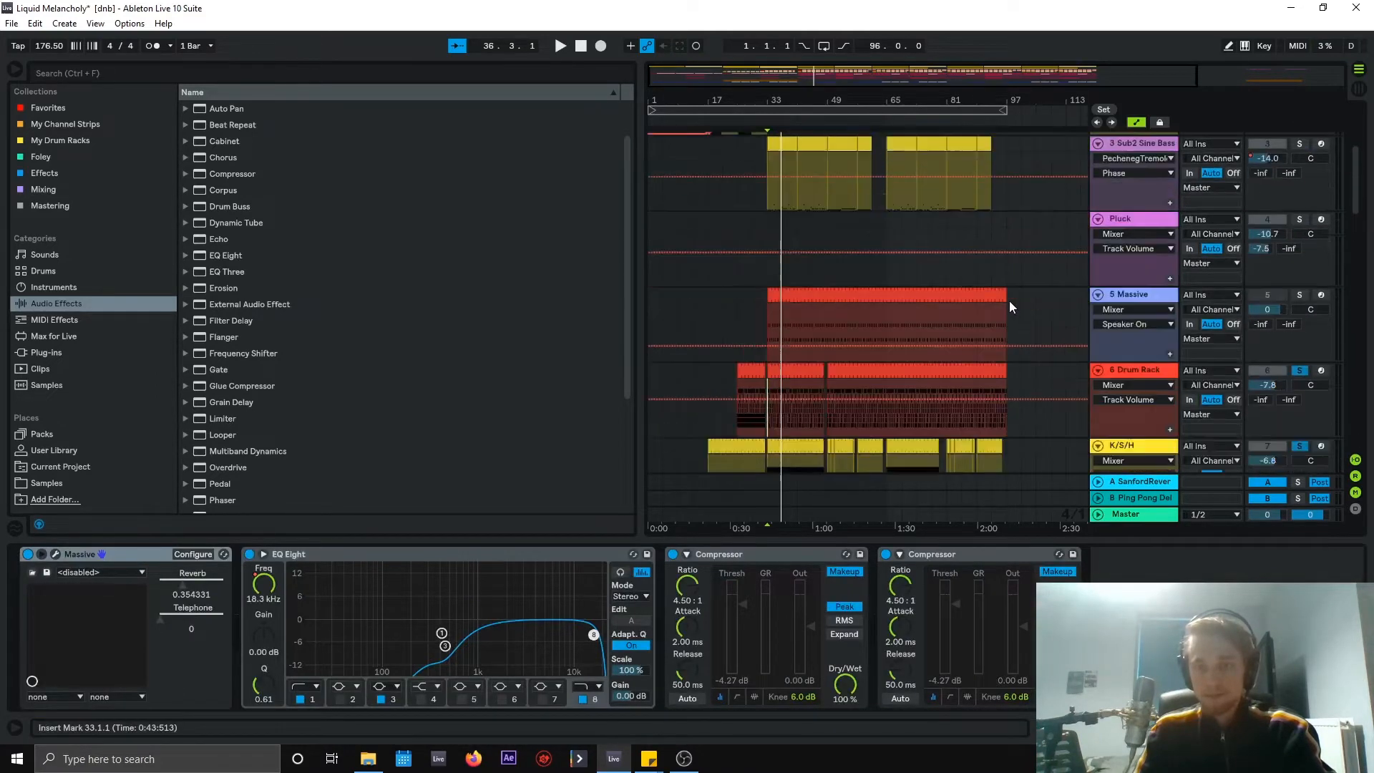
pyautogui.scroll(2, 1009, 300)
pyautogui.click(786, 249)
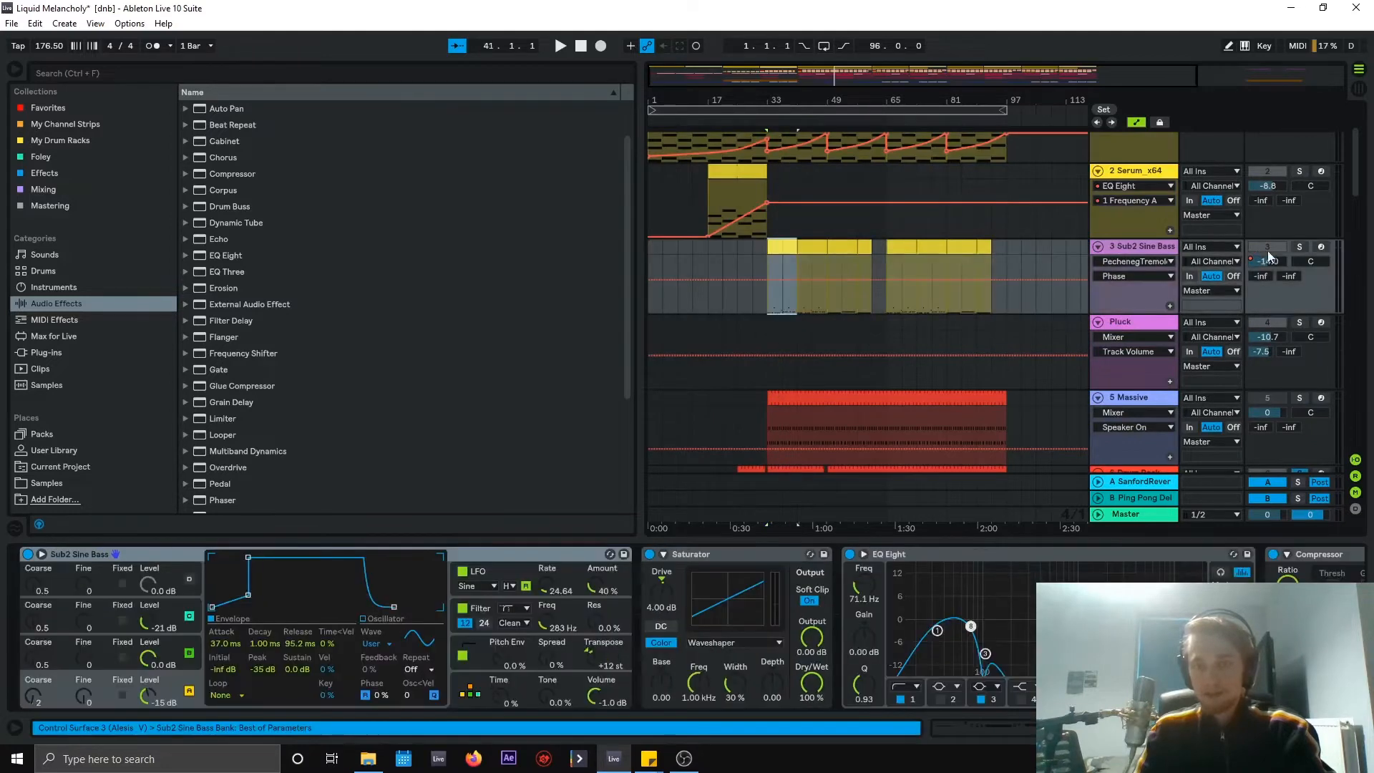
pyautogui.click(1302, 248)
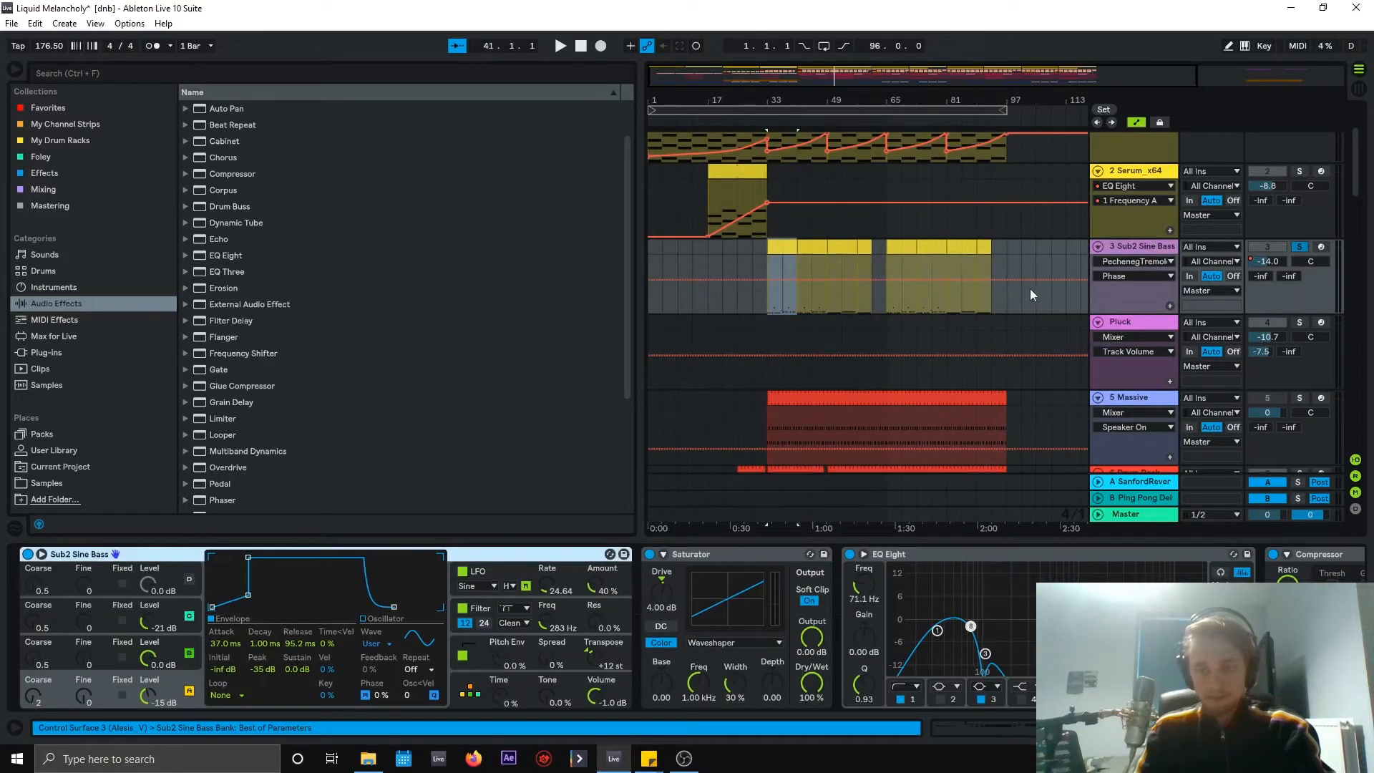
# Try K/S/H as the sidechain source of the Sub2 Sine Bass compressor and view its available tap points.
pyautogui.scroll(-4, 1030, 289)
pyautogui.hscroll(5, 522, 629)
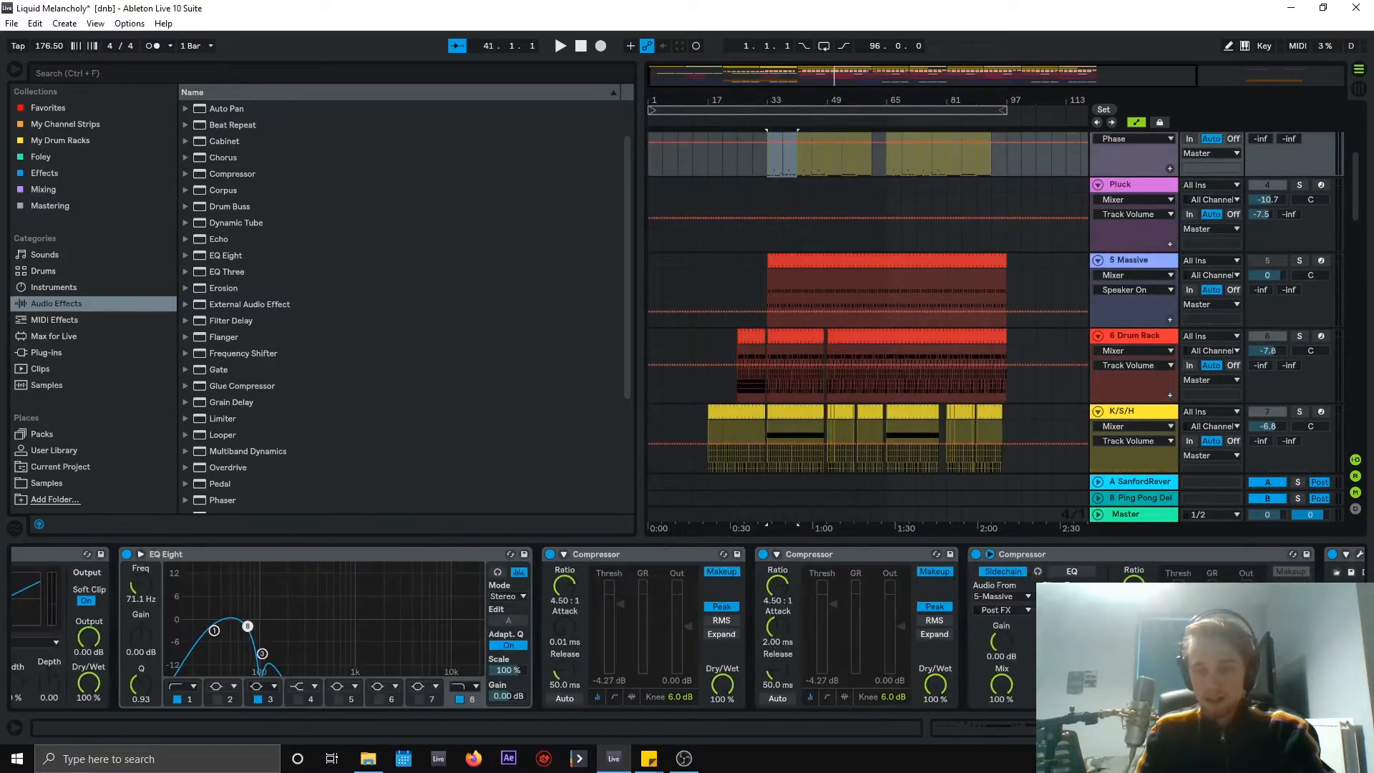
pyautogui.hscroll(2, 768, 620)
pyautogui.click(826, 599)
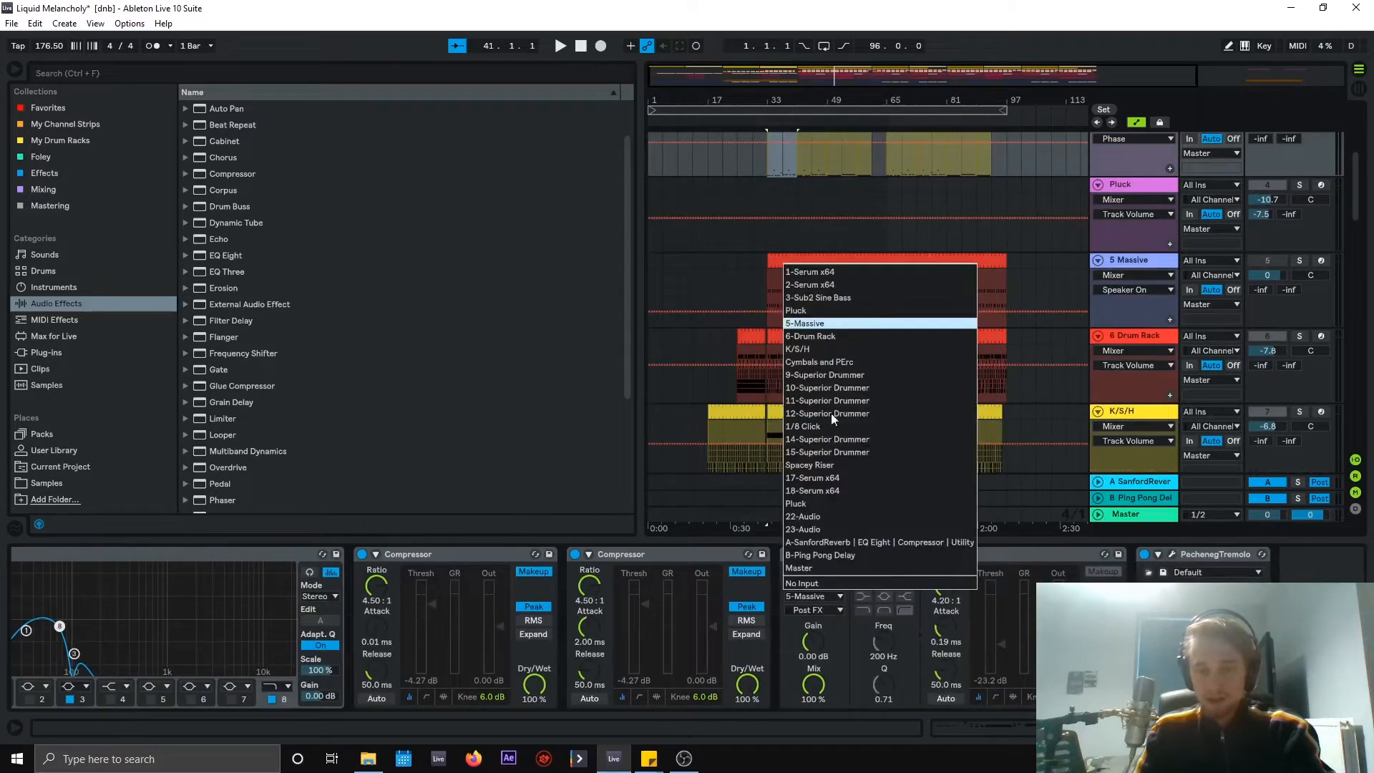
pyautogui.click(832, 355)
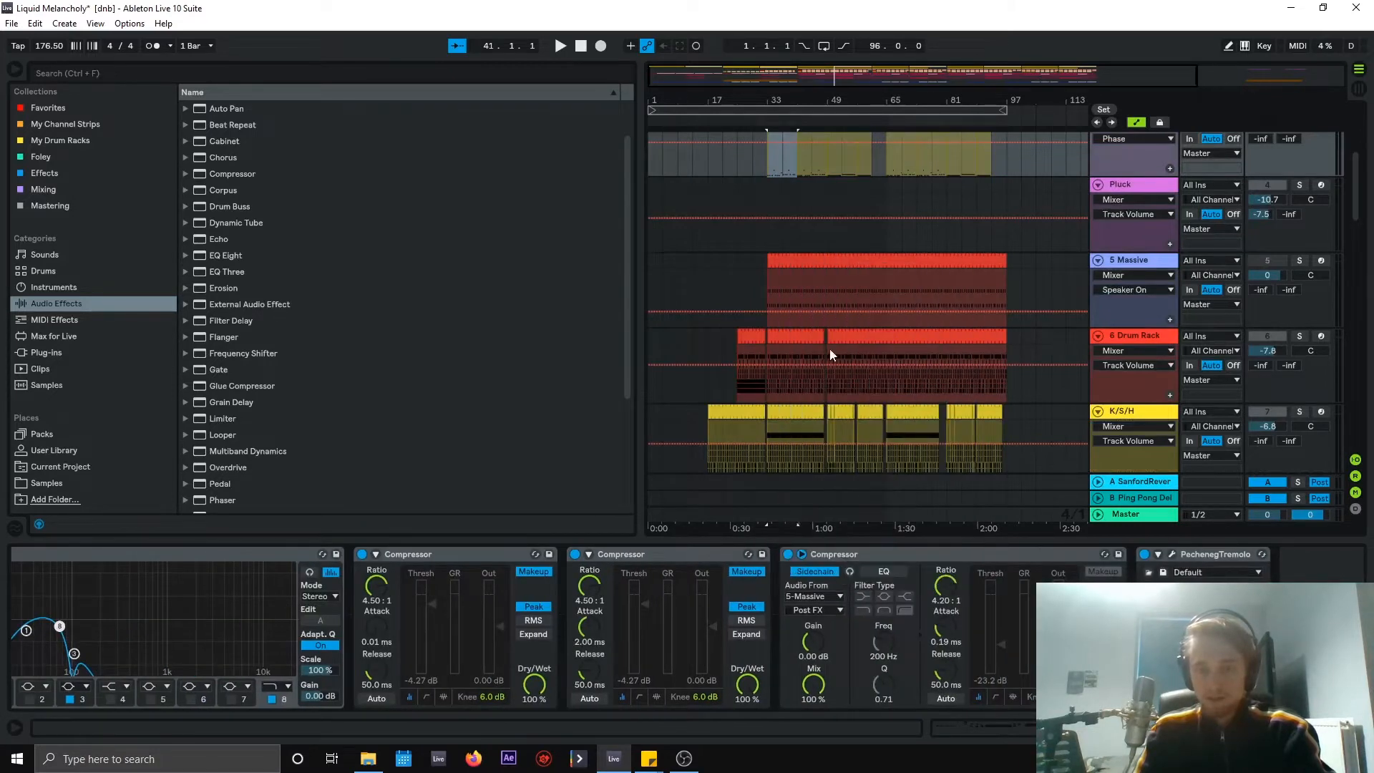
pyautogui.click(817, 611)
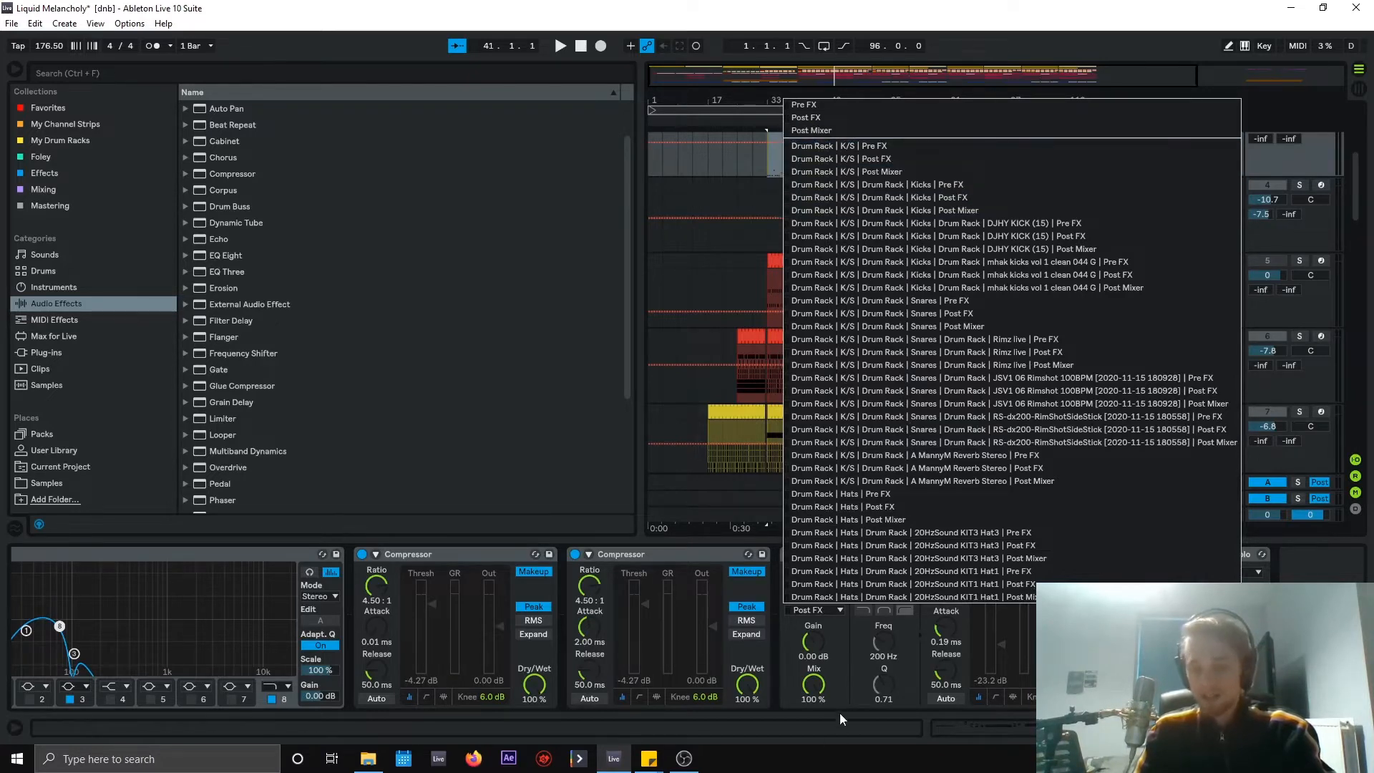
pyautogui.click(848, 693)
# Set the compressor's sidechain source back to 5-Massive and hide the device chain.
pyautogui.click(817, 600)
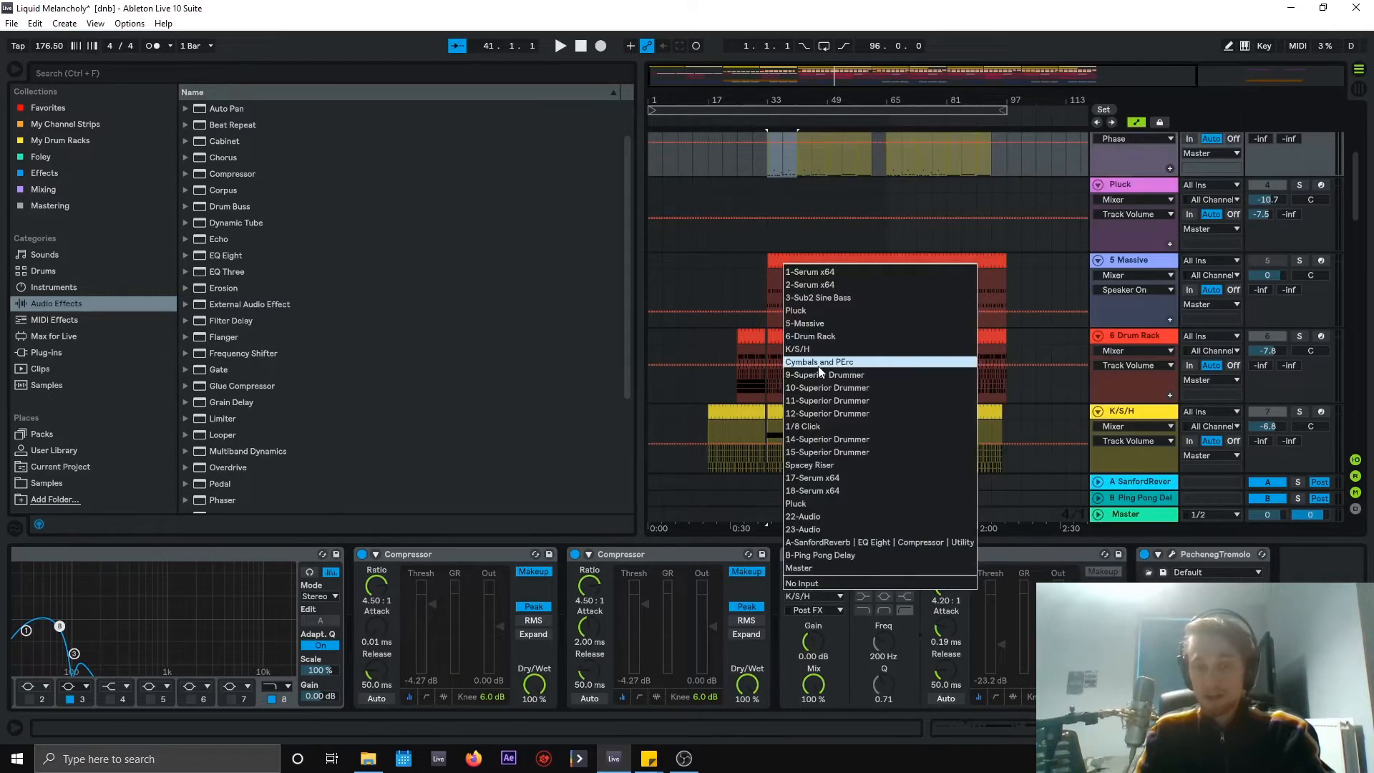
pyautogui.click(827, 324)
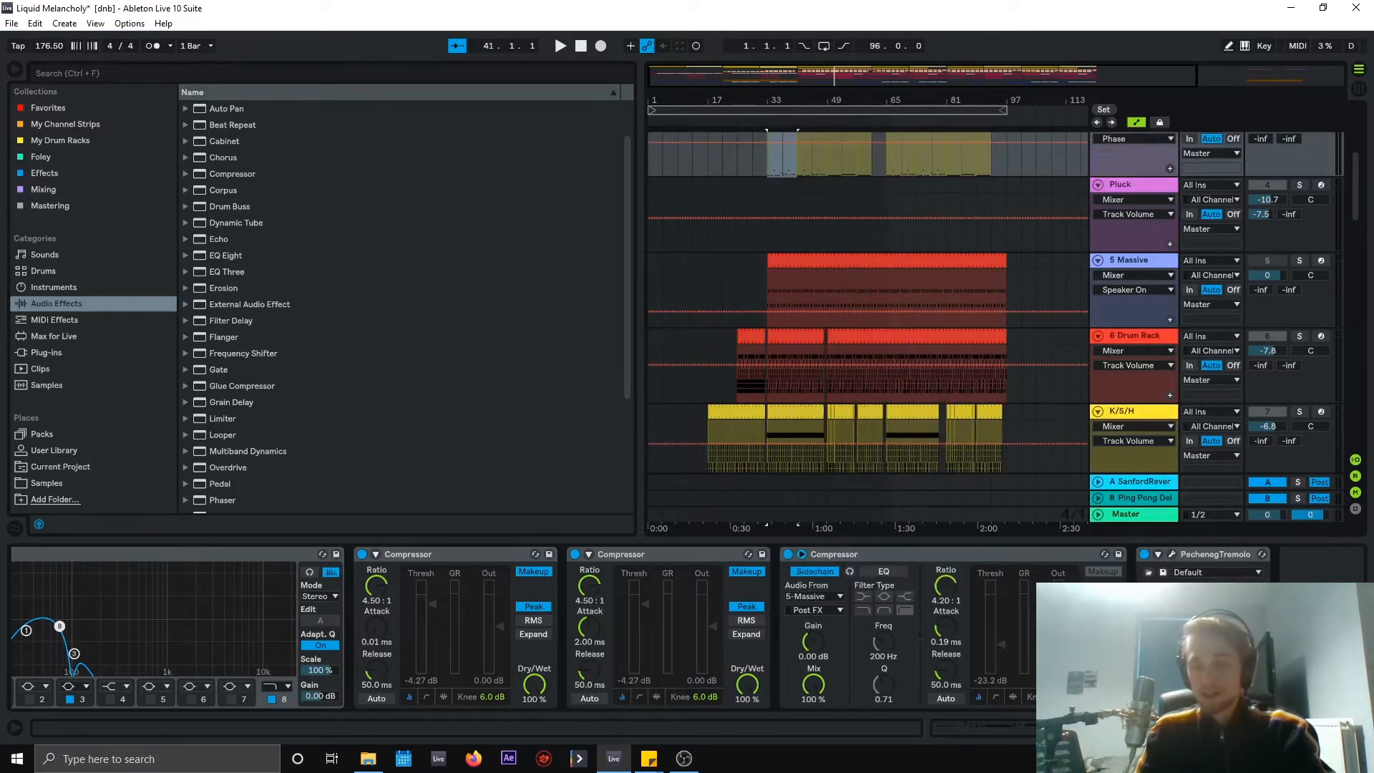
pyautogui.hotkey('ctrl', 'alt', 'l')
pyautogui.scroll(4, 915, 414)
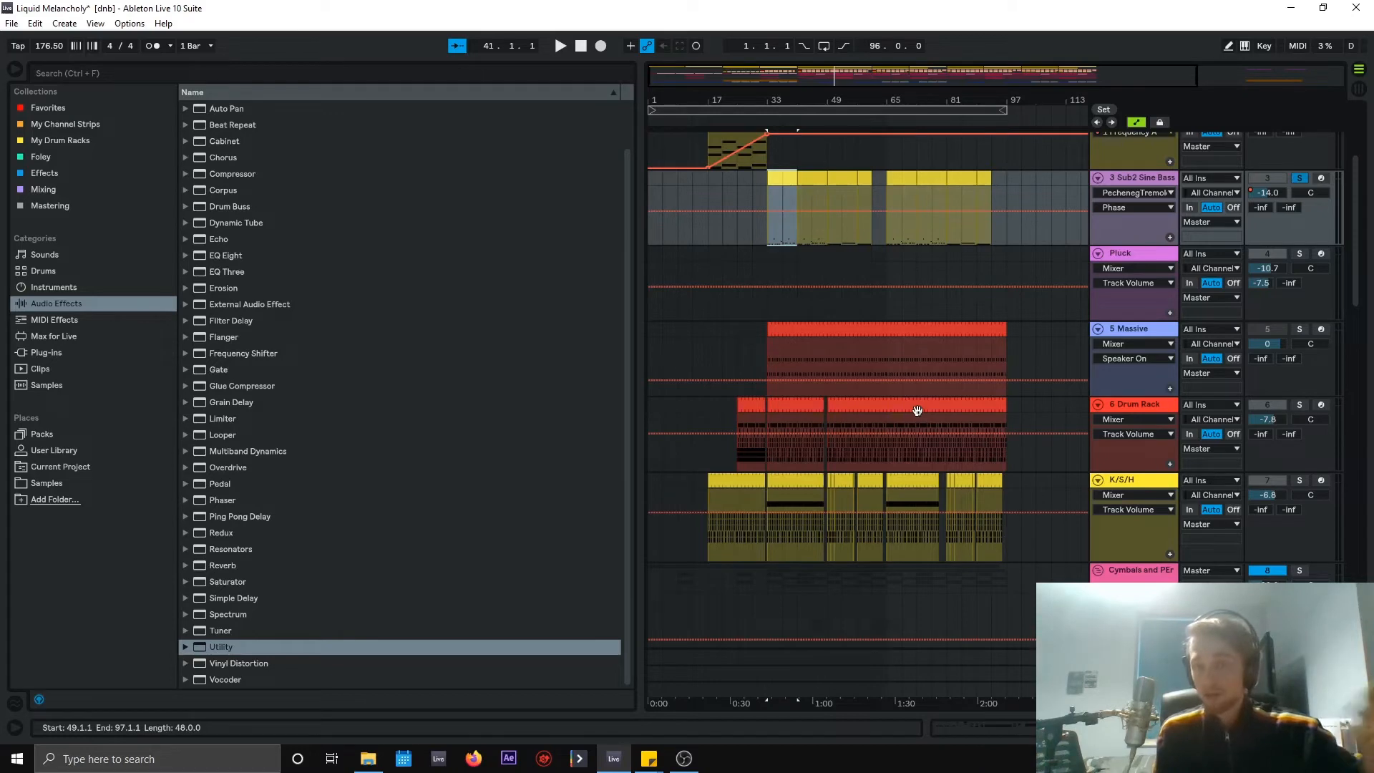
# Inspect the K/S/H track's full device chain, from its nested drum racks through its effects, and hide it again.
pyautogui.click(1153, 402)
pyautogui.doubleClick(1146, 484)
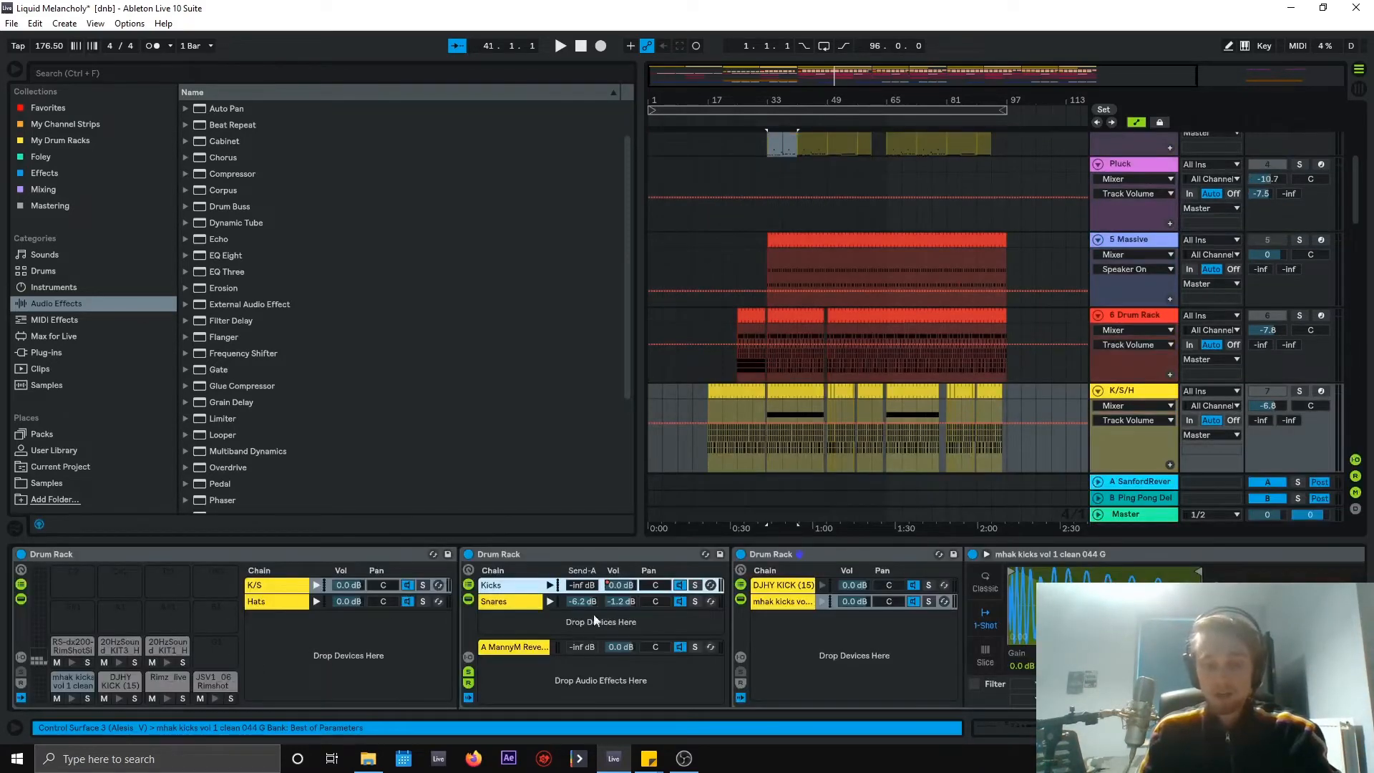
pyautogui.scroll(-10, 501, 630)
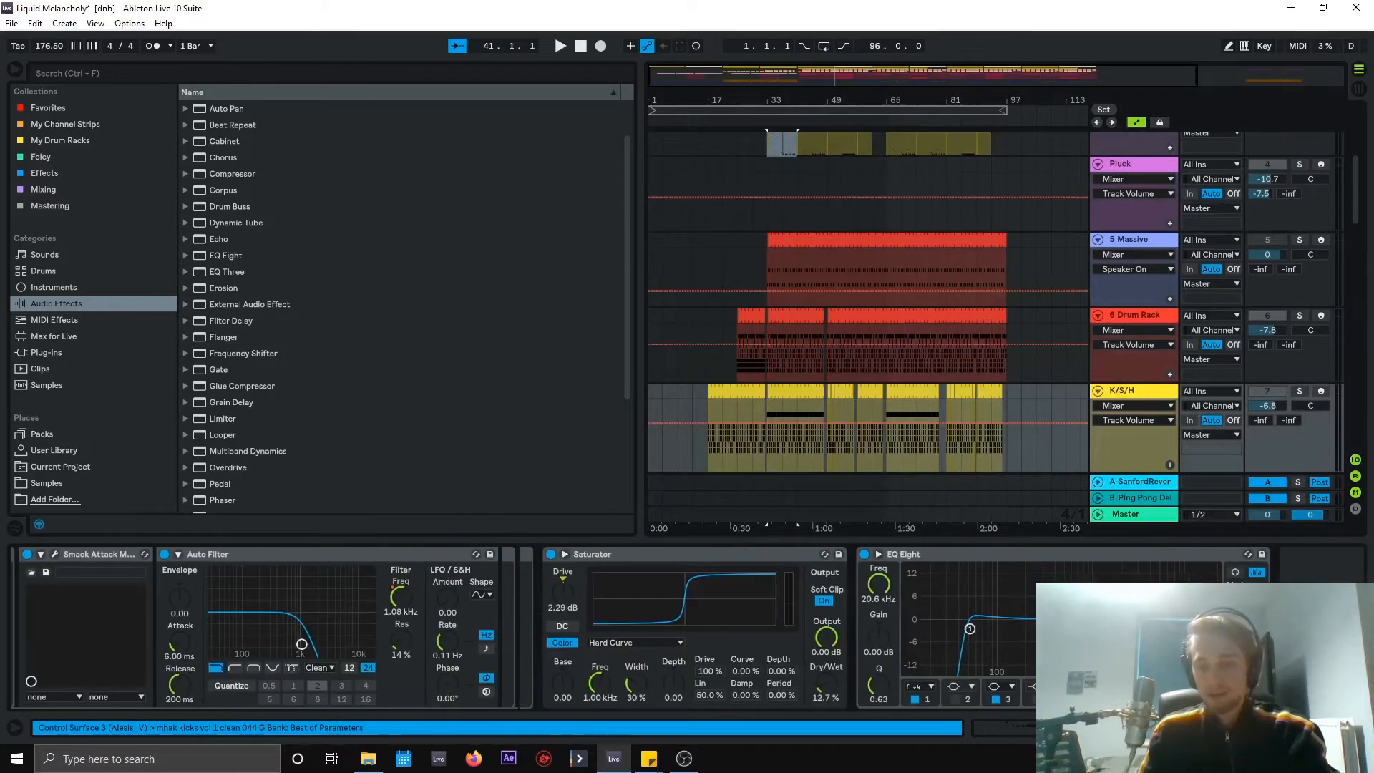
pyautogui.click(1359, 728)
pyautogui.scroll(2, 810, 373)
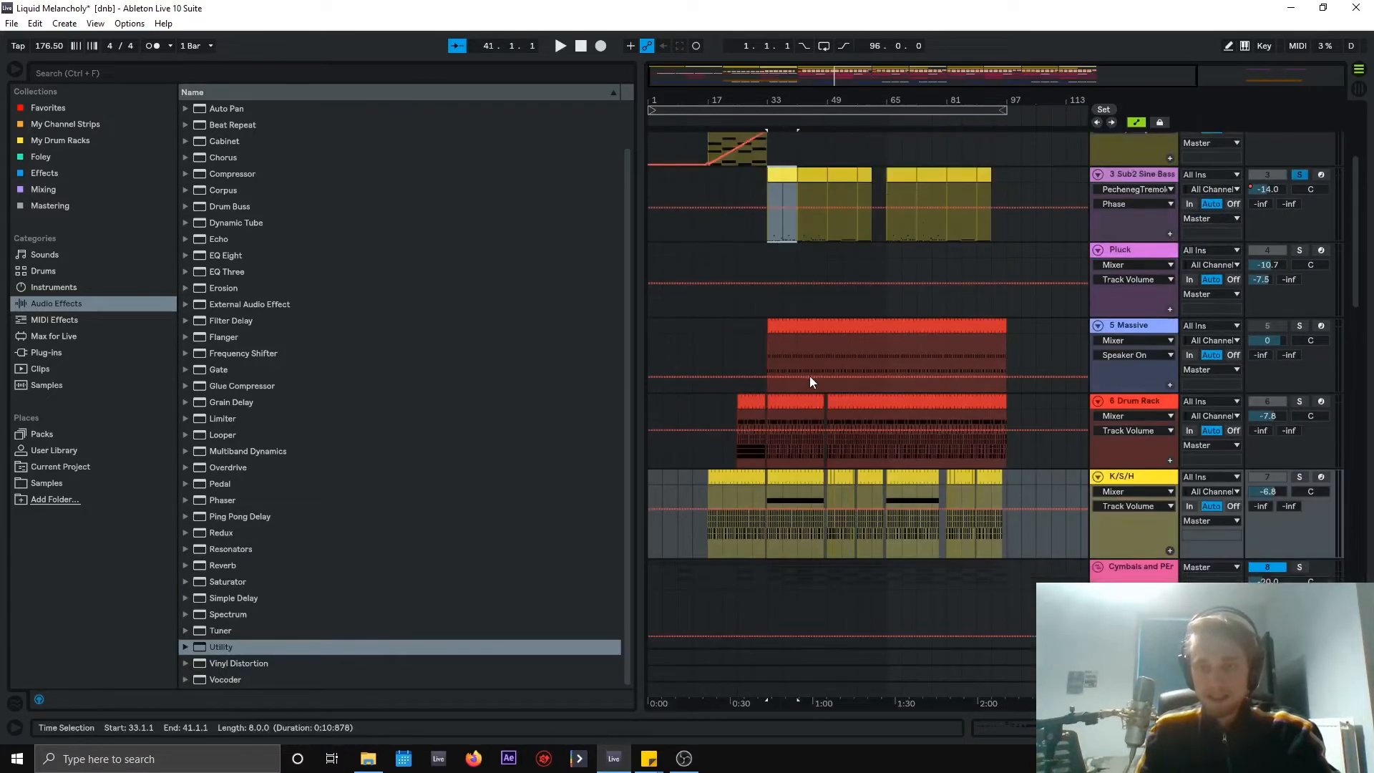
# Compare the 5 Massive trigger notes with the Drum Rack pattern from bar 33 at close range.
pyautogui.scroll(-1, 810, 372)
pyautogui.click(772, 300)
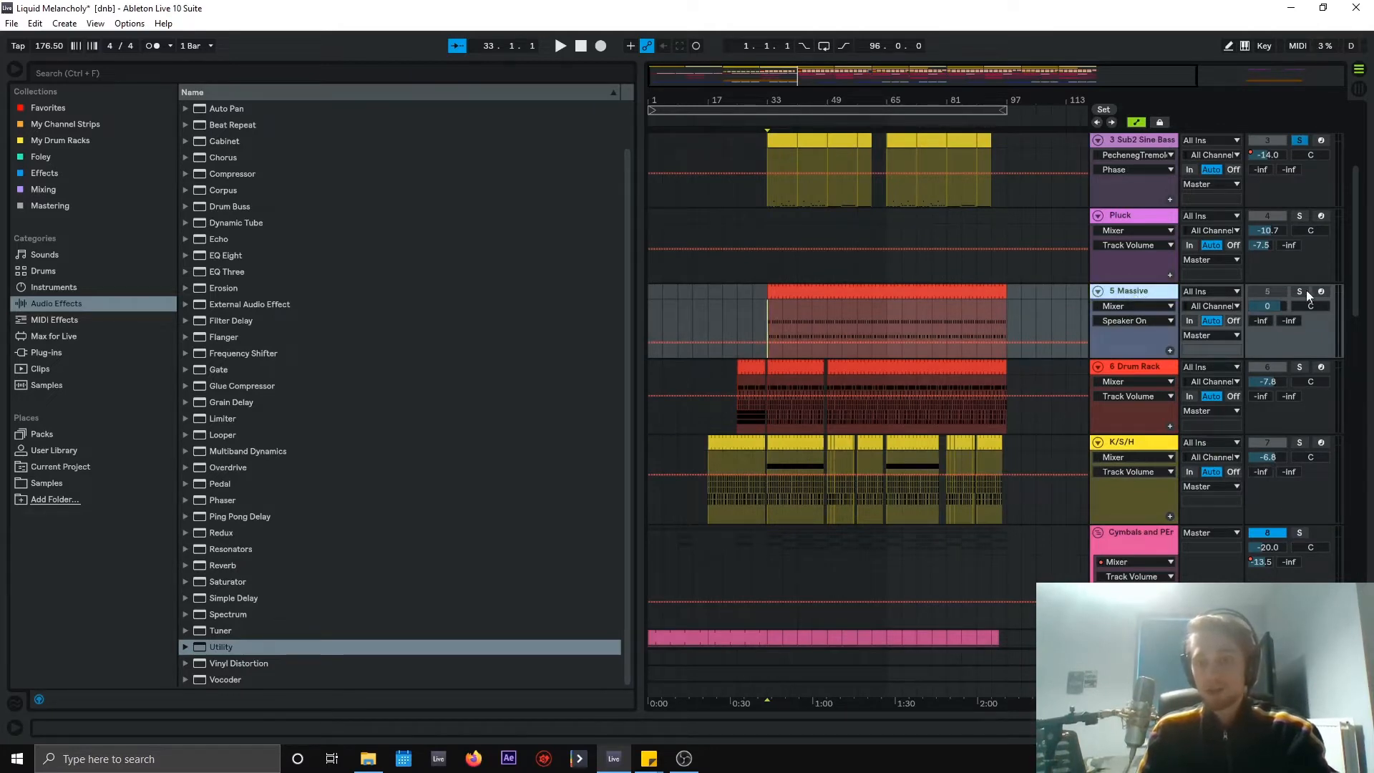
pyautogui.moveTo(803, 87)
pyautogui.mouseDown()
pyautogui.moveTo(805, 208)
pyautogui.moveTo(805, 88)
pyautogui.mouseUp()
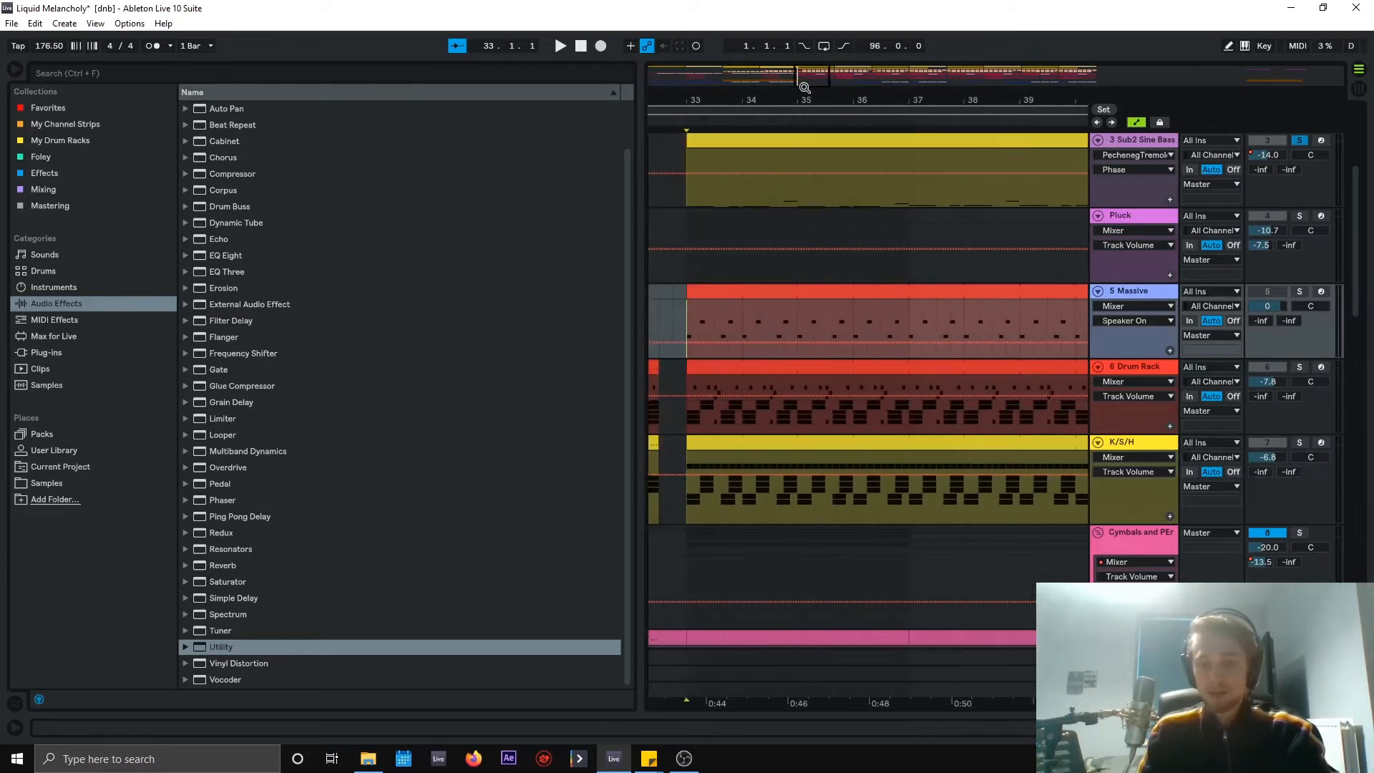
pyautogui.click(684, 376)
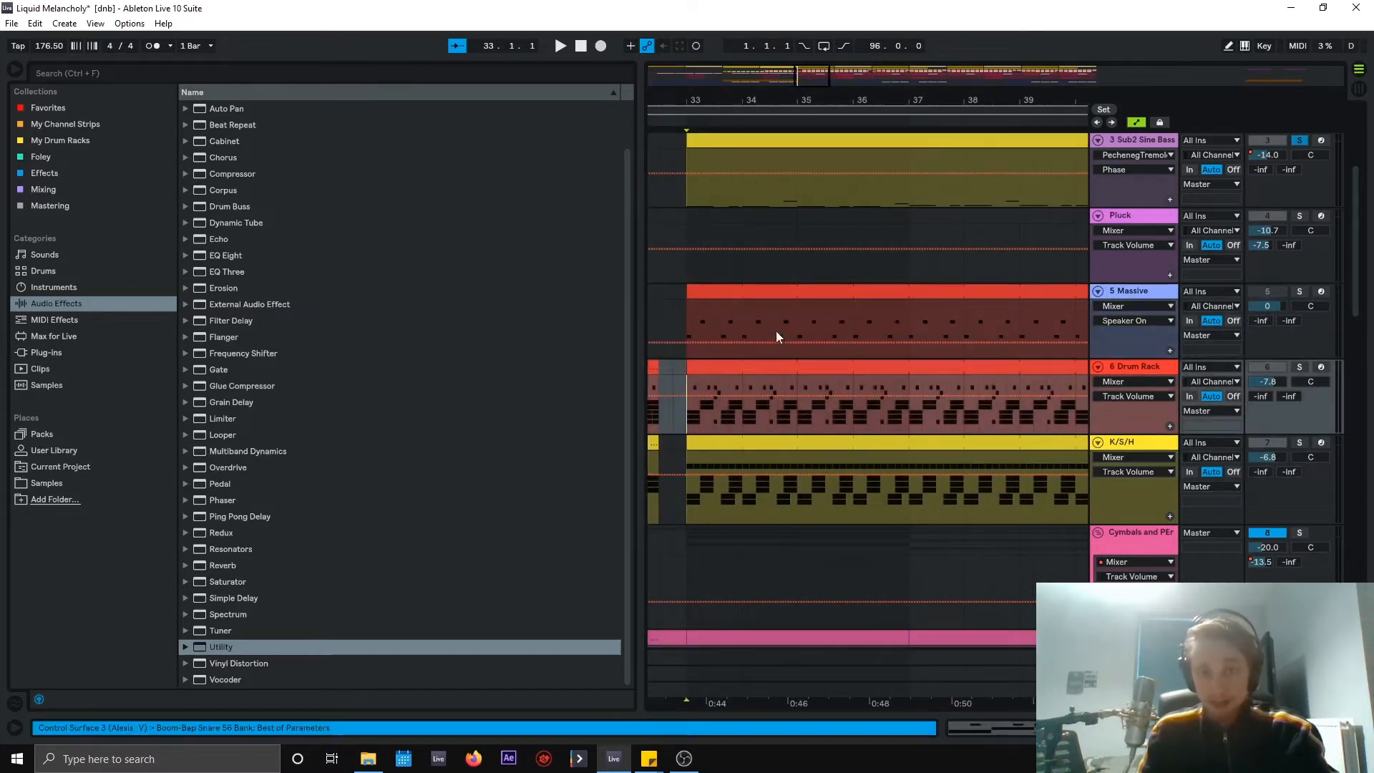
# Solo the 5 Massive track with its clip selected and show its device chain.
pyautogui.click(905, 291)
pyautogui.click(1300, 291)
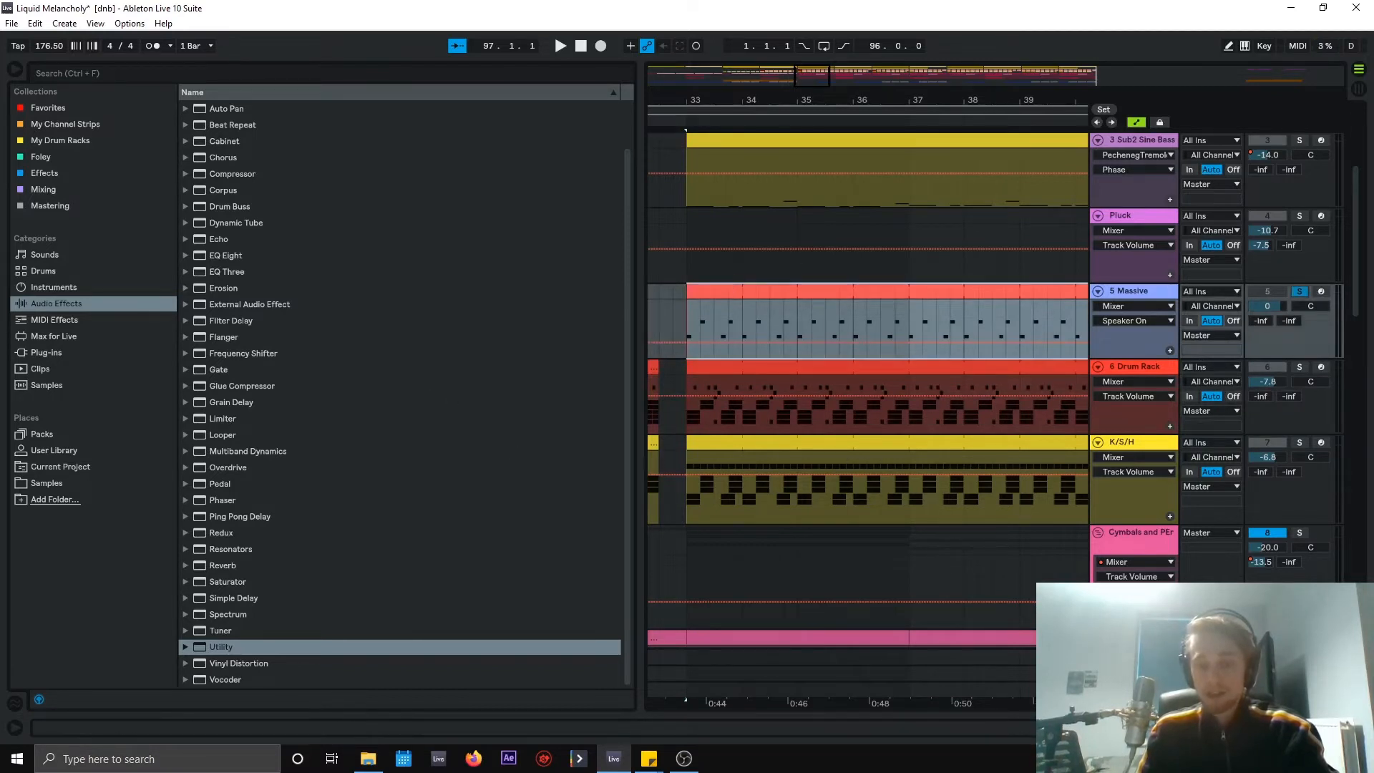
pyautogui.hotkey('shift', 'Tab')
pyautogui.hotkey('shift', 'Tab')
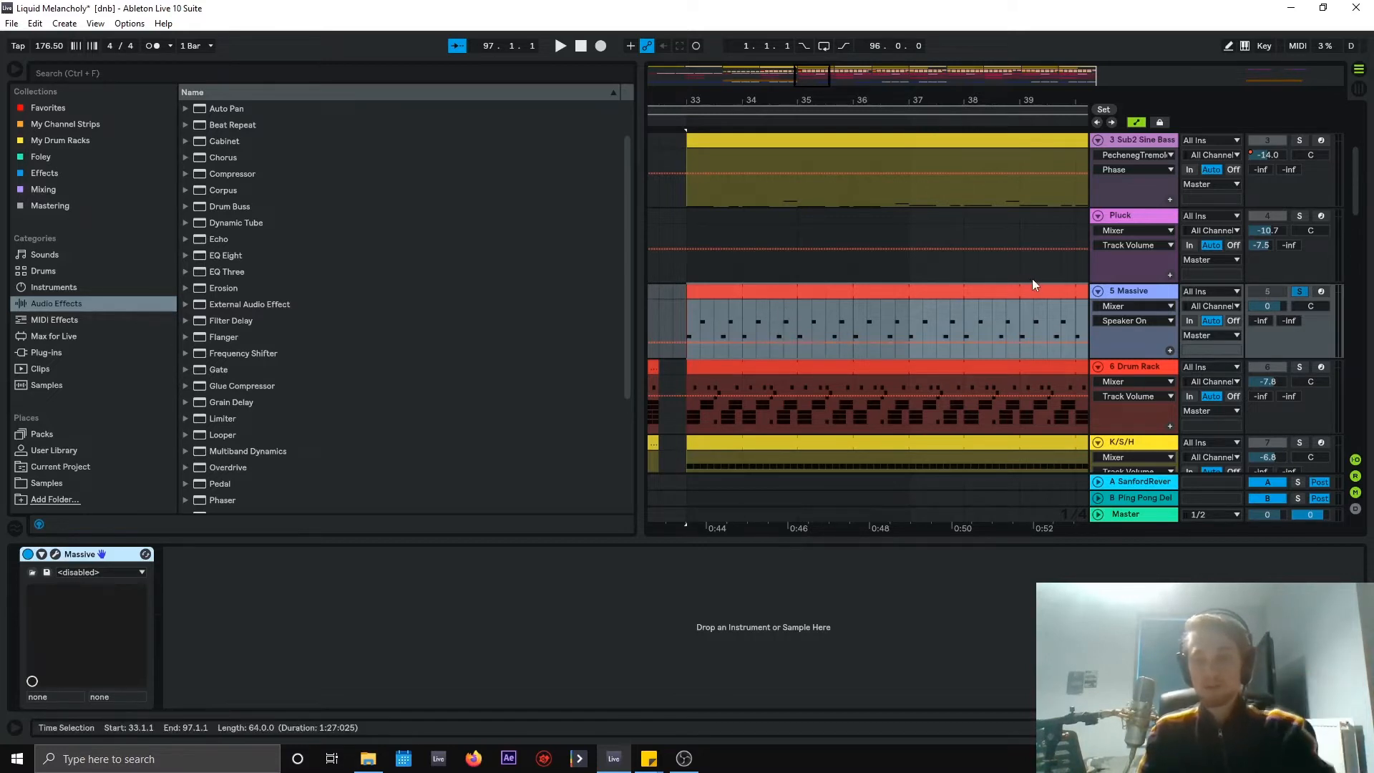
# Play the soloed 5 Massive track from bar 33, then examine its clip's C1 and D#1 notes in an enlarged note editor.
pyautogui.press('space')
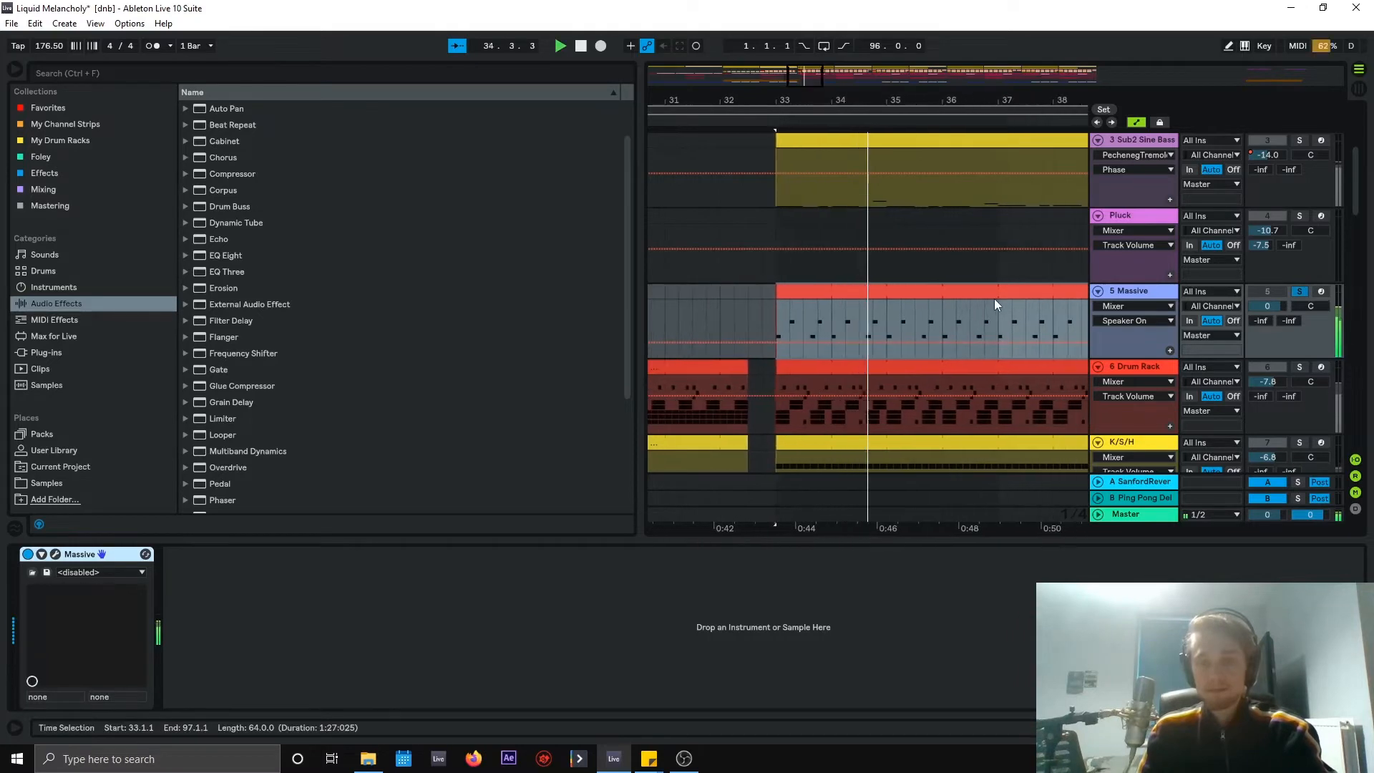
pyautogui.click(856, 293)
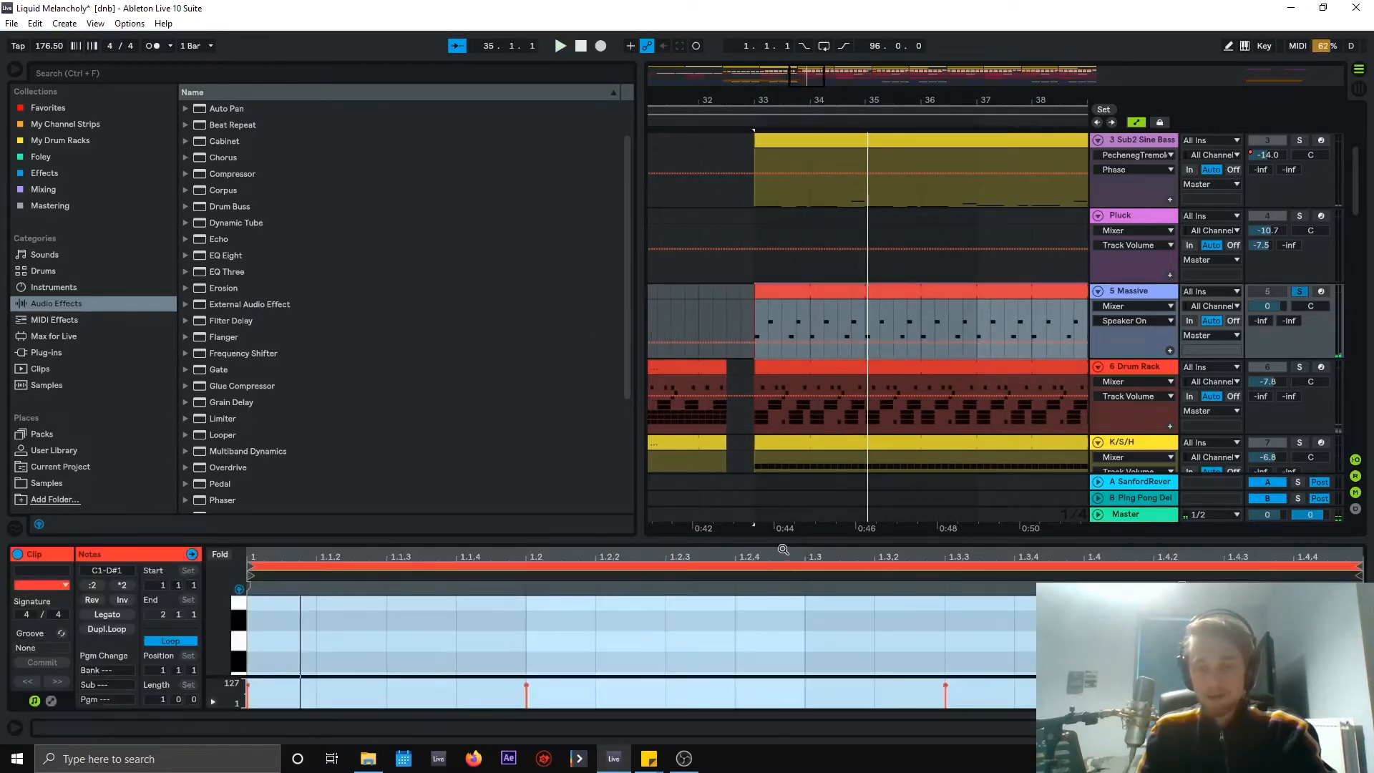
pyautogui.moveTo(787, 539); pyautogui.dragTo(787, 204)
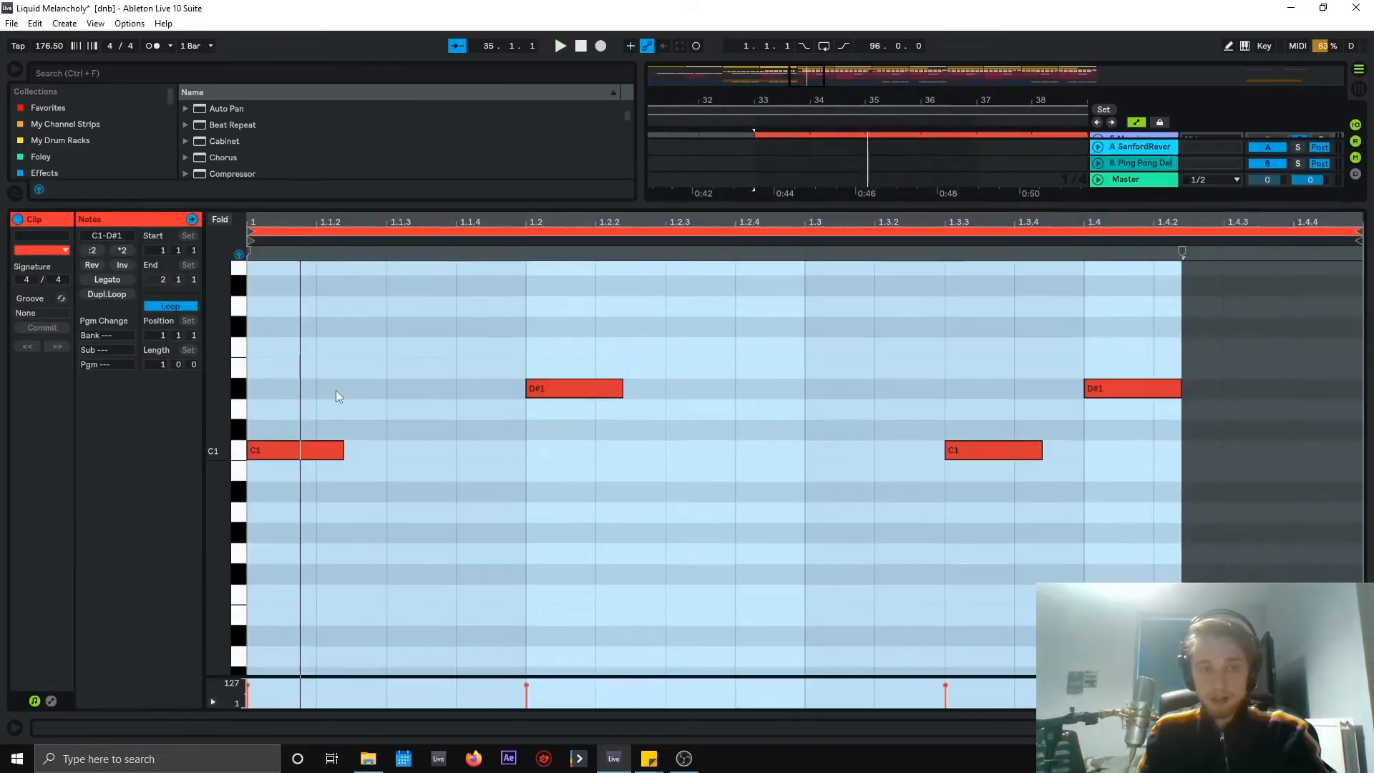
pyautogui.click(335, 391)
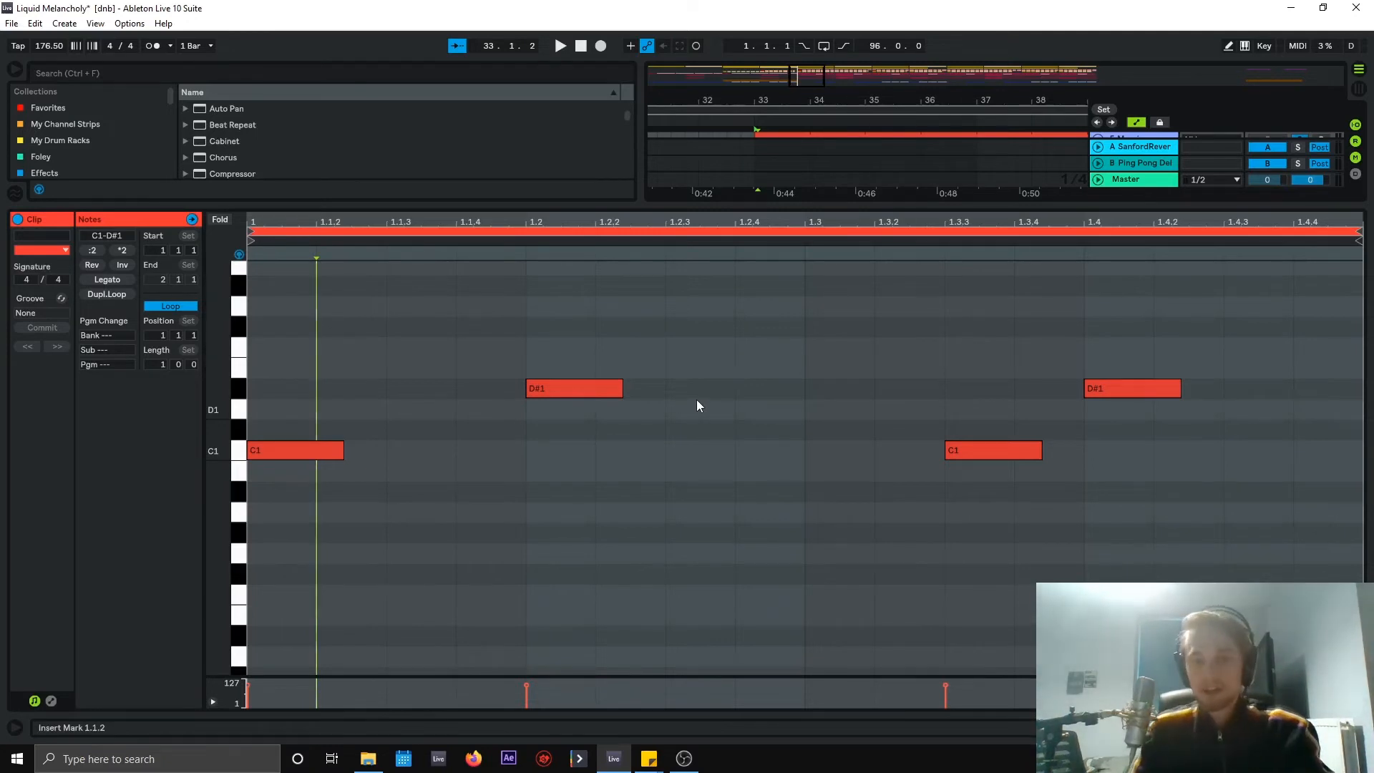
pyautogui.click(805, 378)
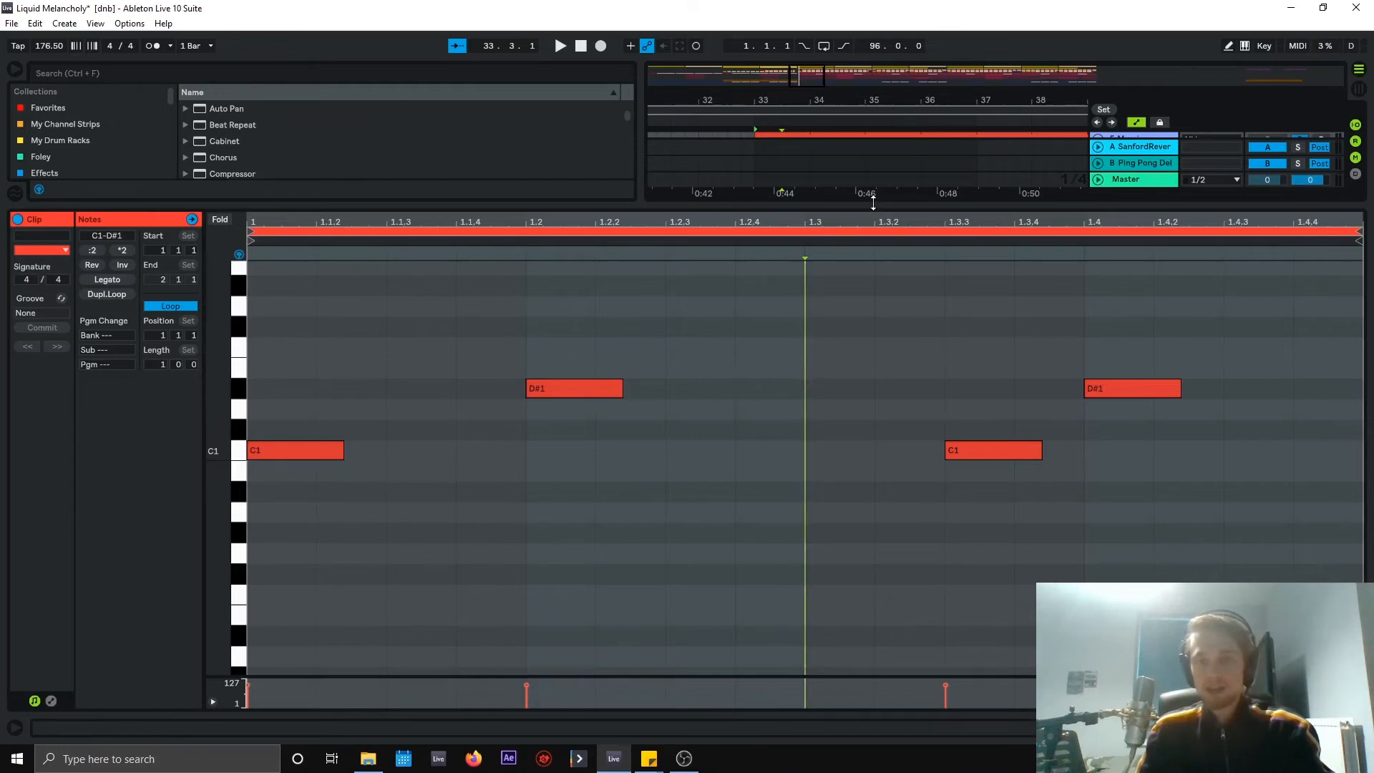
# Compare the open 5 Massive clip's notes with the Drum Rack and K/S/H patterns in the arrangement.
pyautogui.moveTo(873, 203); pyautogui.dragTo(870, 353)
pyautogui.scroll(-2, 785, 169)
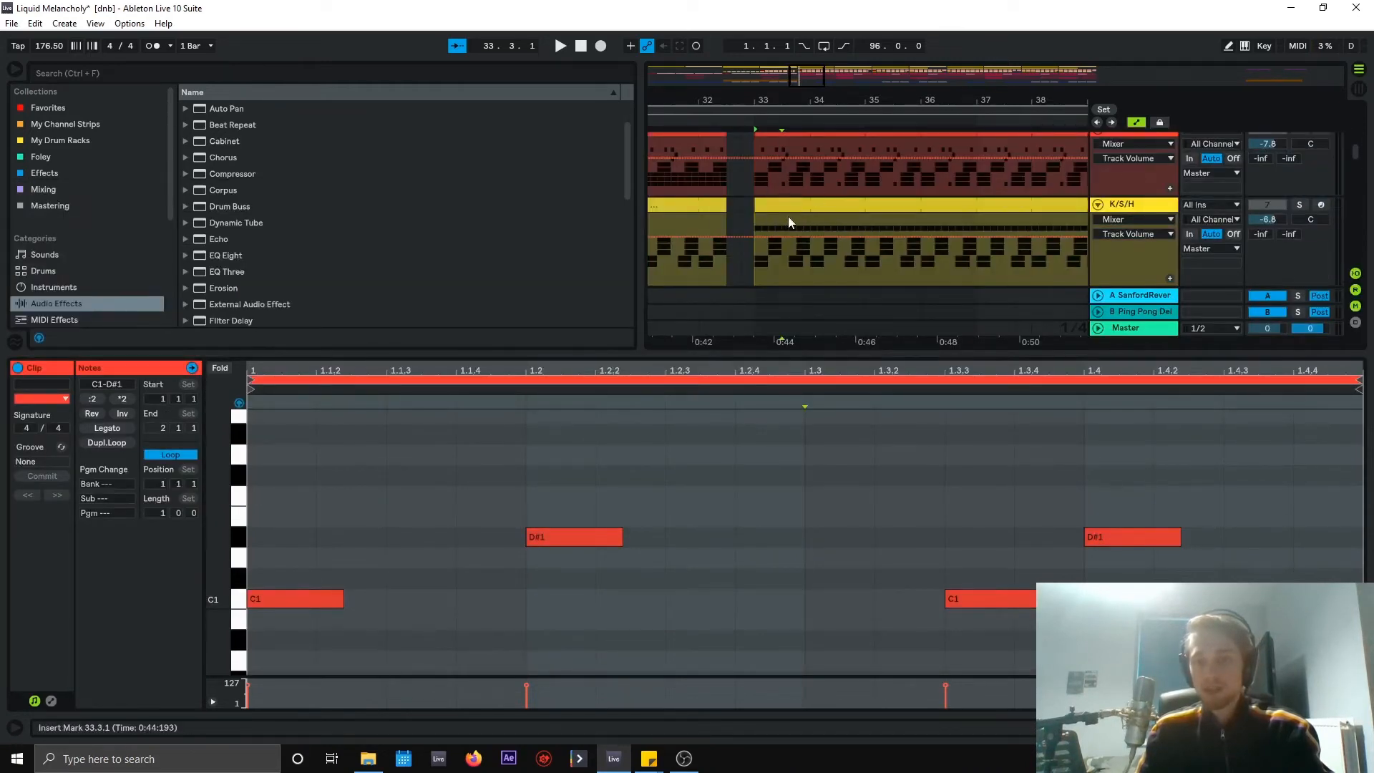
pyautogui.scroll(2, 811, 229)
pyautogui.scroll(2, 816, 272)
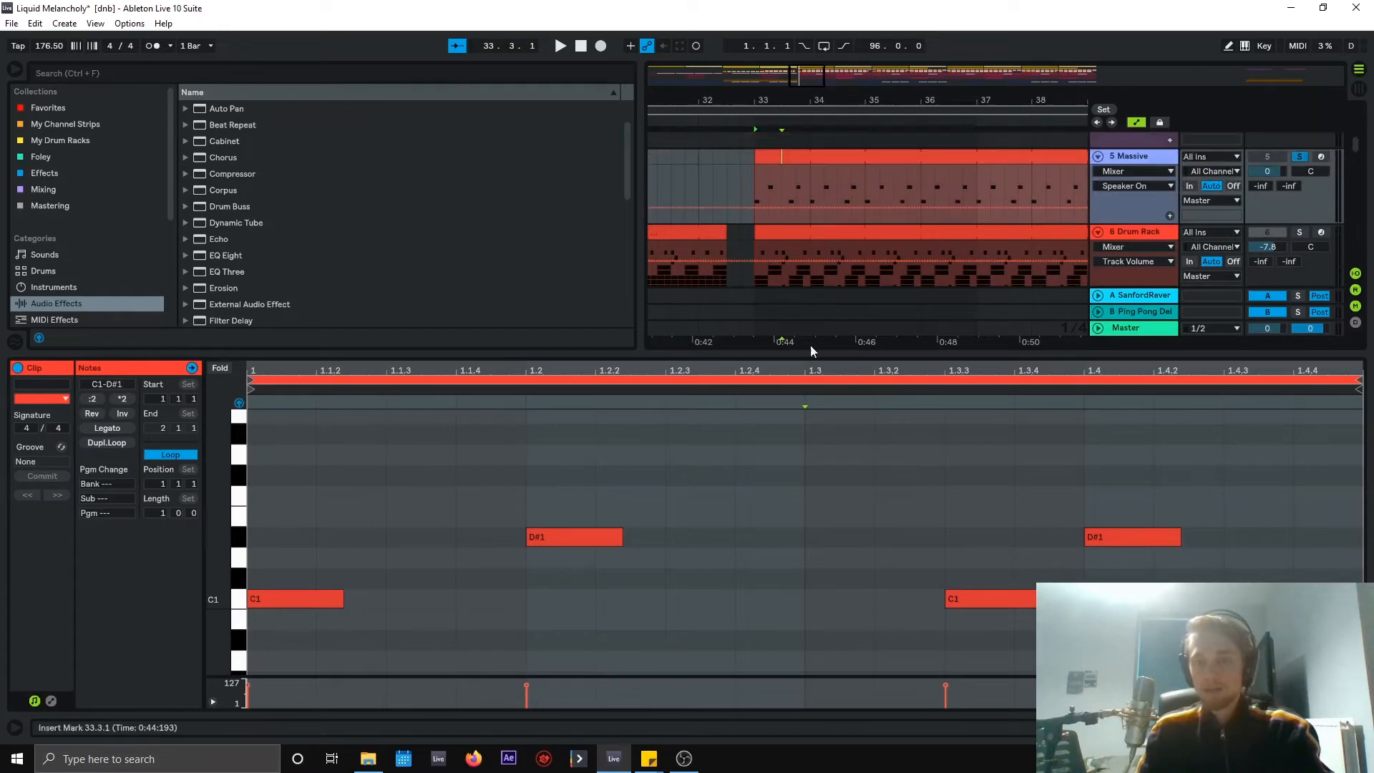
# Hide the note editor and place the insert marker at bar 33 on the 5 Massive track.
pyautogui.moveTo(857, 354); pyautogui.dragTo(856, 751)
pyautogui.click(762, 186)
pyautogui.click(756, 180)
pyautogui.scroll(-6, 1002, 353)
pyautogui.scroll(4, 1051, 391)
pyautogui.scroll(4, 1043, 387)
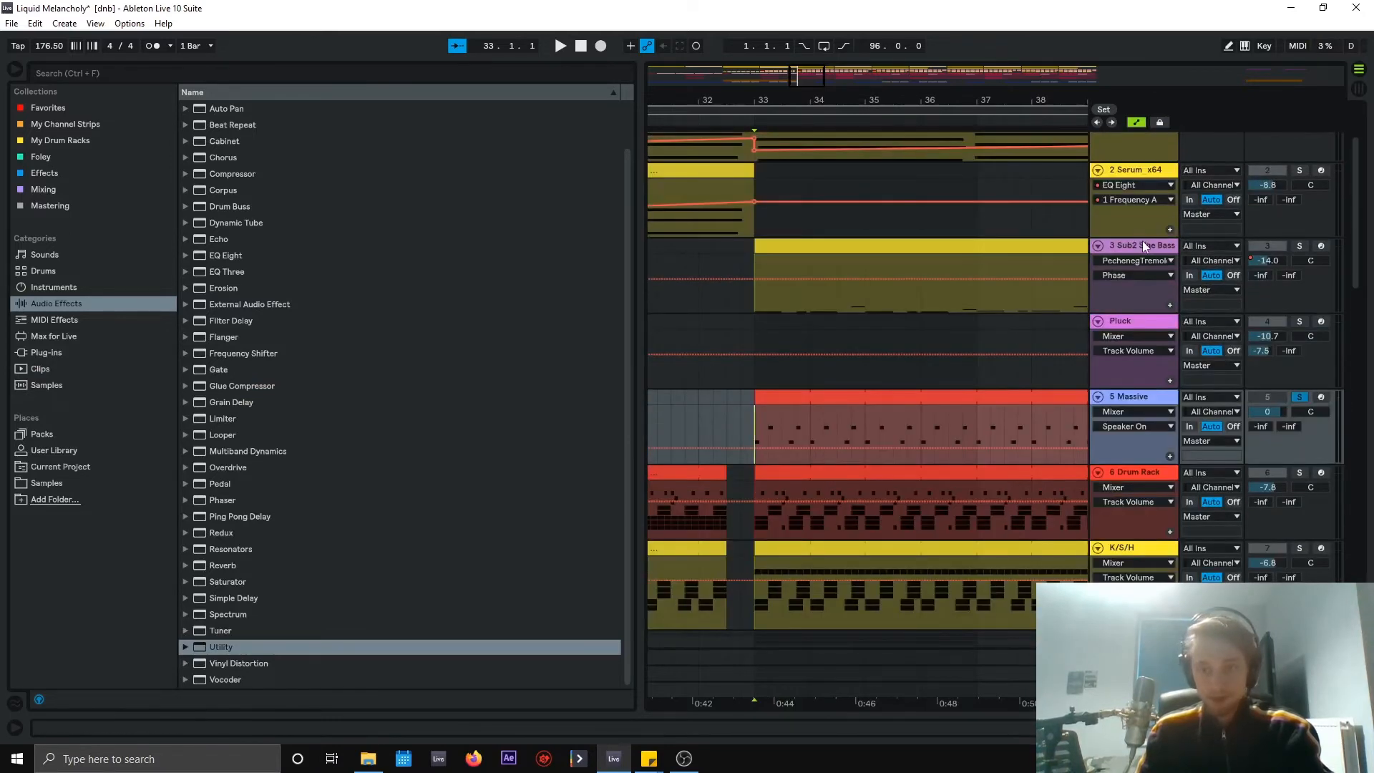
# Unsolo the 5 Massive track and solo 3 Sub2 Sine Bass with its device chain shown.
pyautogui.doubleClick(1111, 247)
pyautogui.scroll(-3, 776, 259)
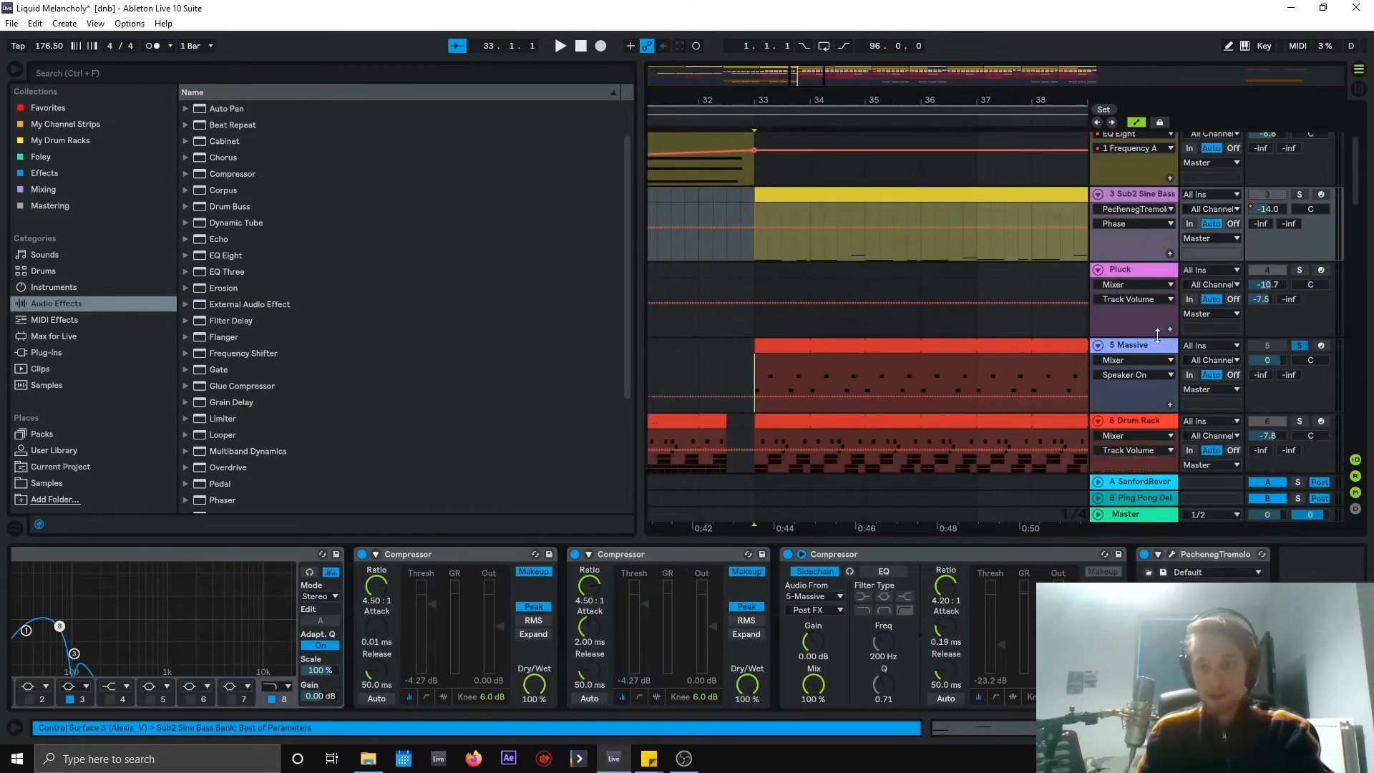
pyautogui.click(1157, 347)
pyautogui.click(1298, 346)
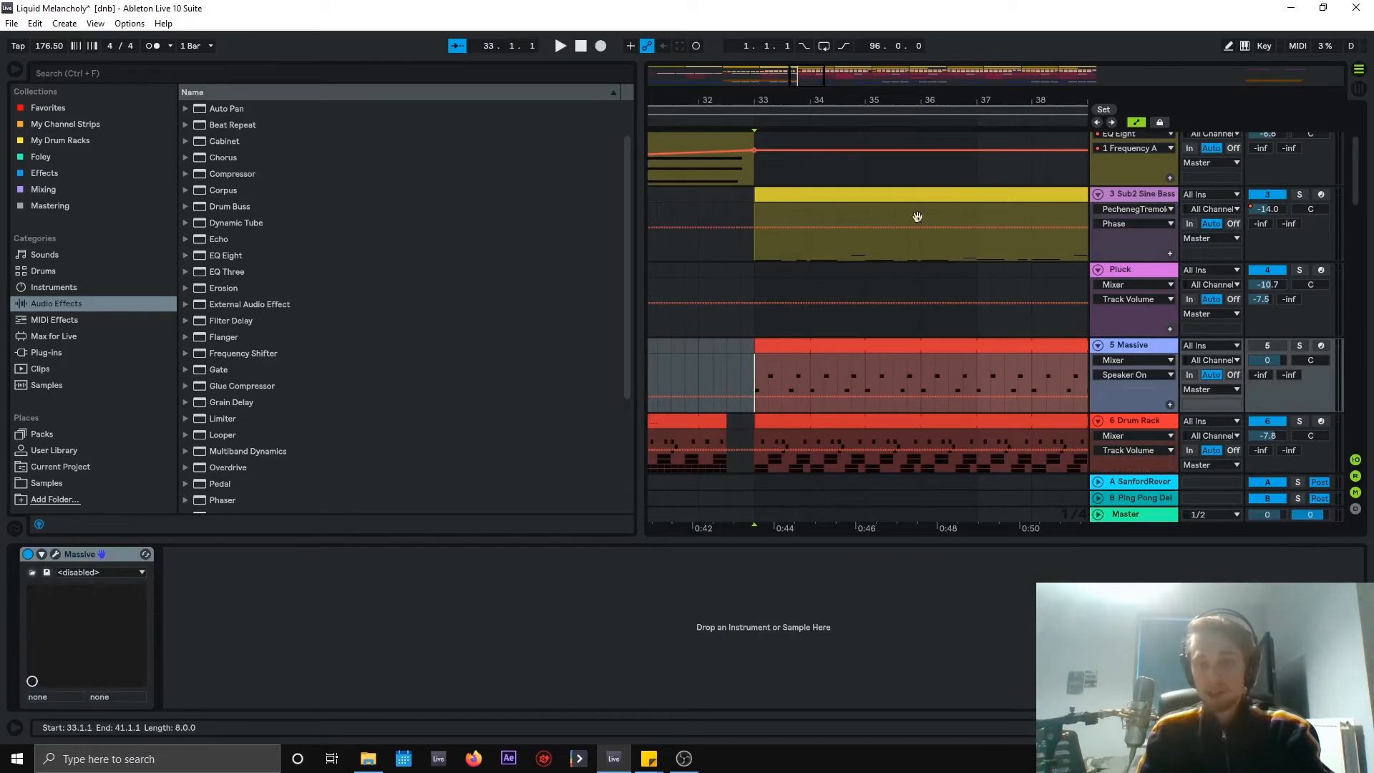
pyautogui.click(1133, 193)
pyautogui.click(1300, 194)
# Play the soloed sub bass from bar 33 while watching the compressor sidechained to 5-Massive, then stop playback.
pyautogui.press('space')
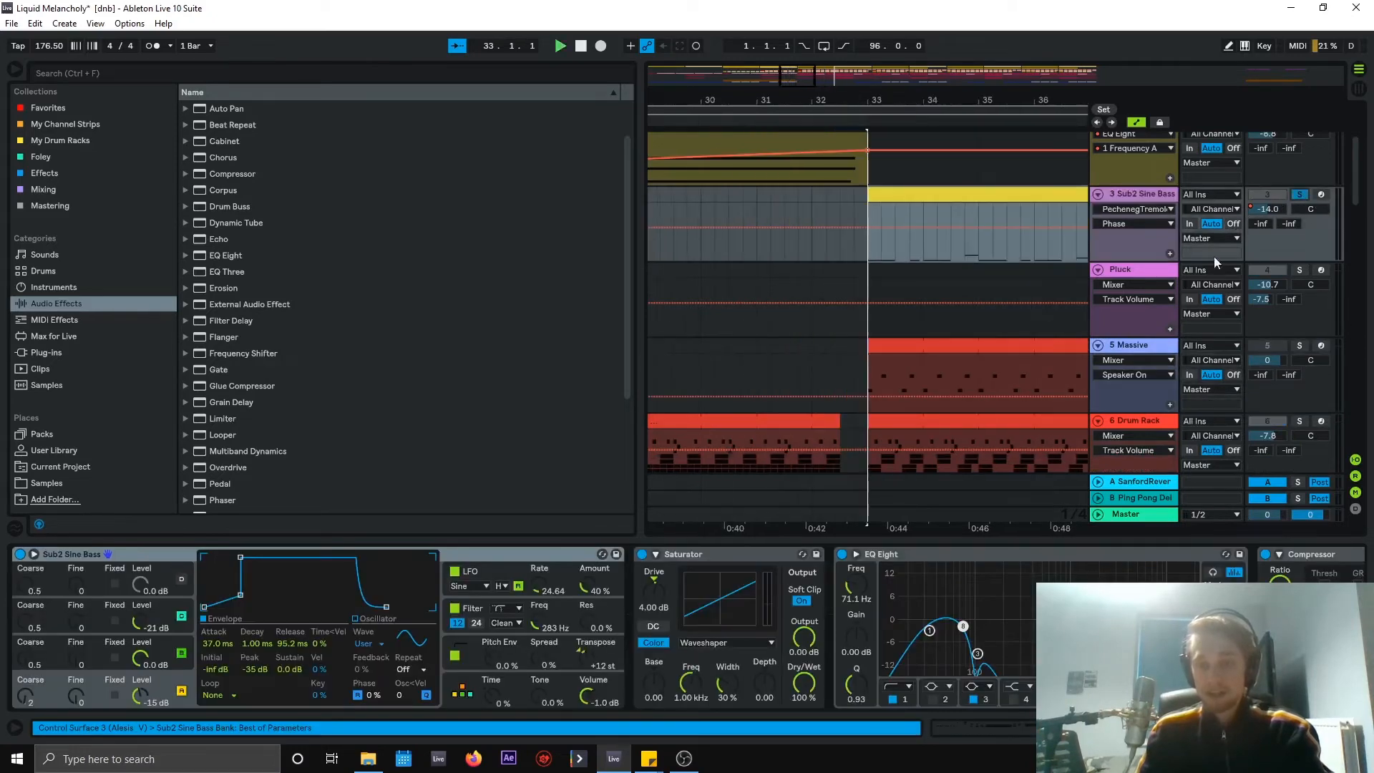
pyautogui.hscroll(5, 1007, 699)
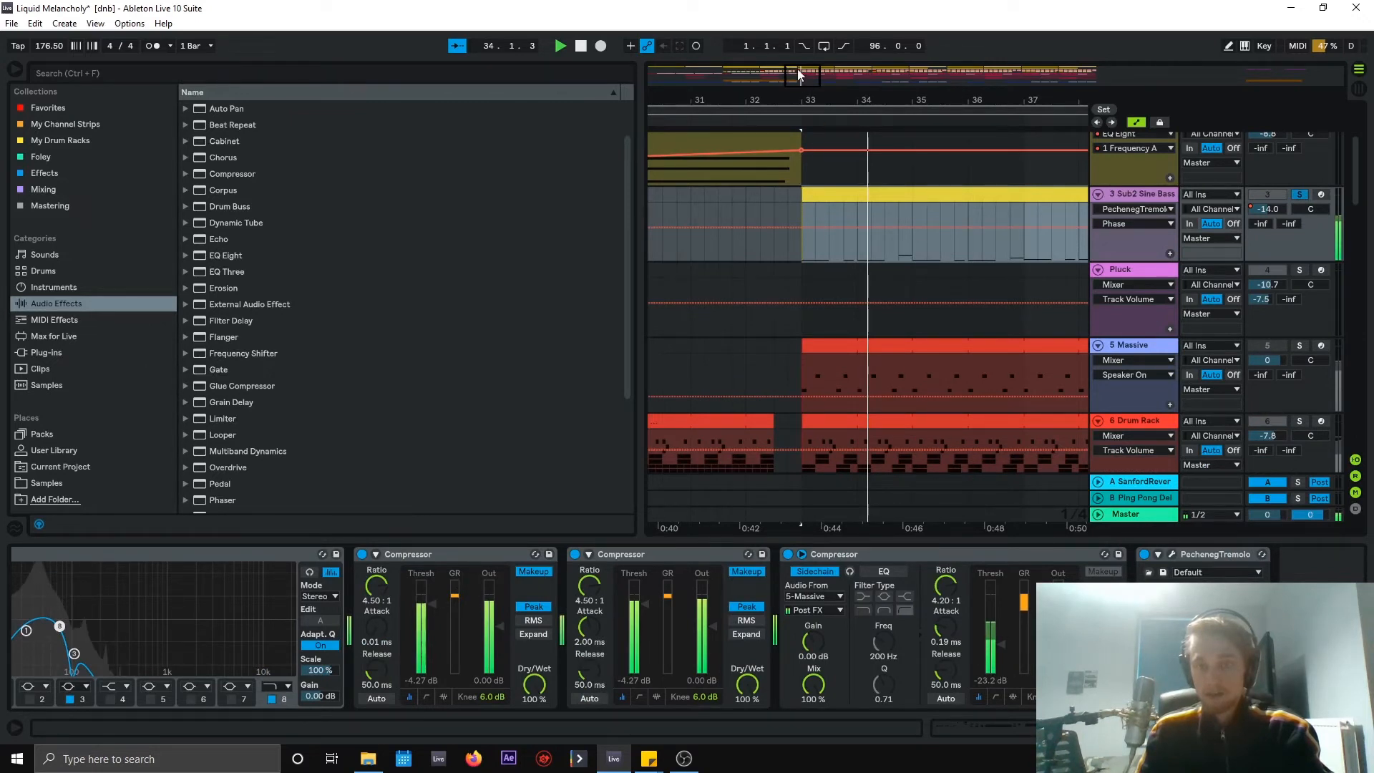
pyautogui.press('space')
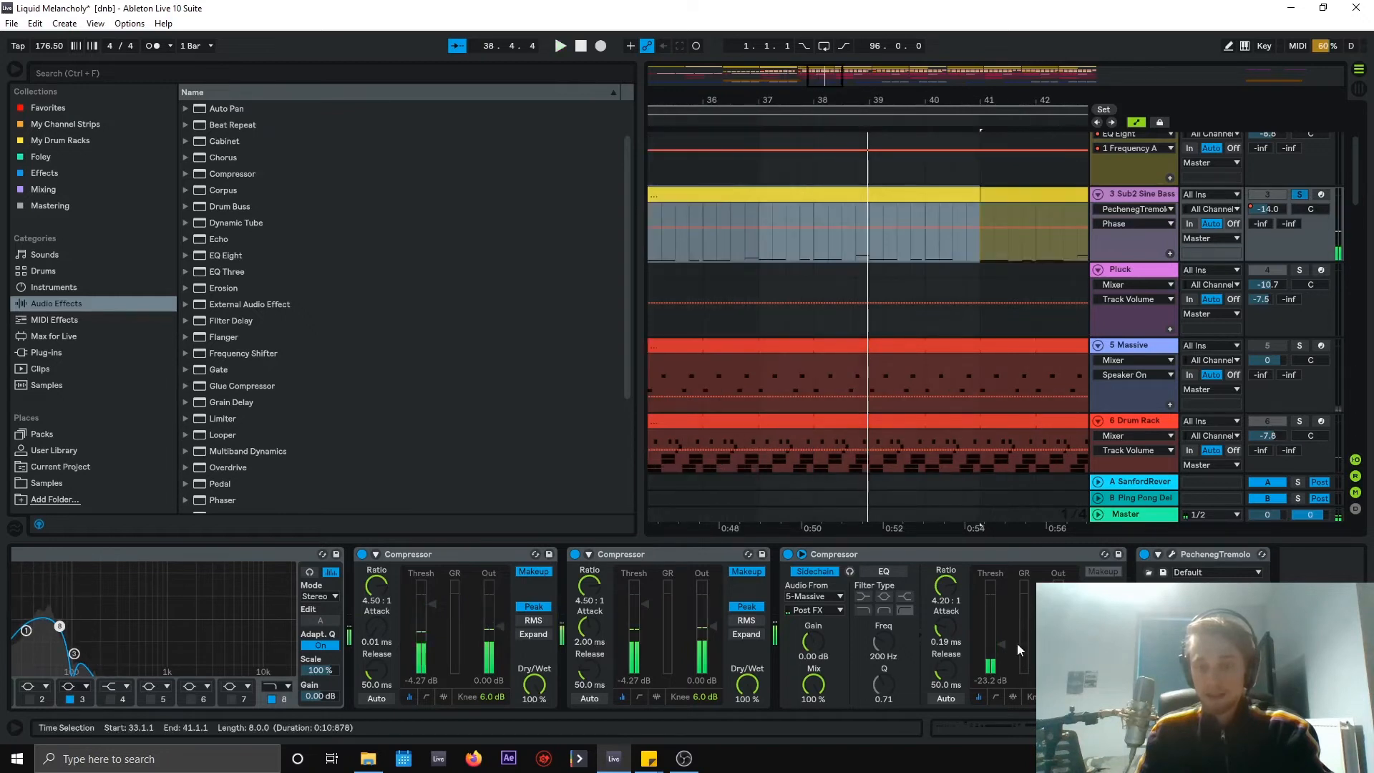
pyautogui.moveTo(835, 92); pyautogui.dragTo(827, 82)
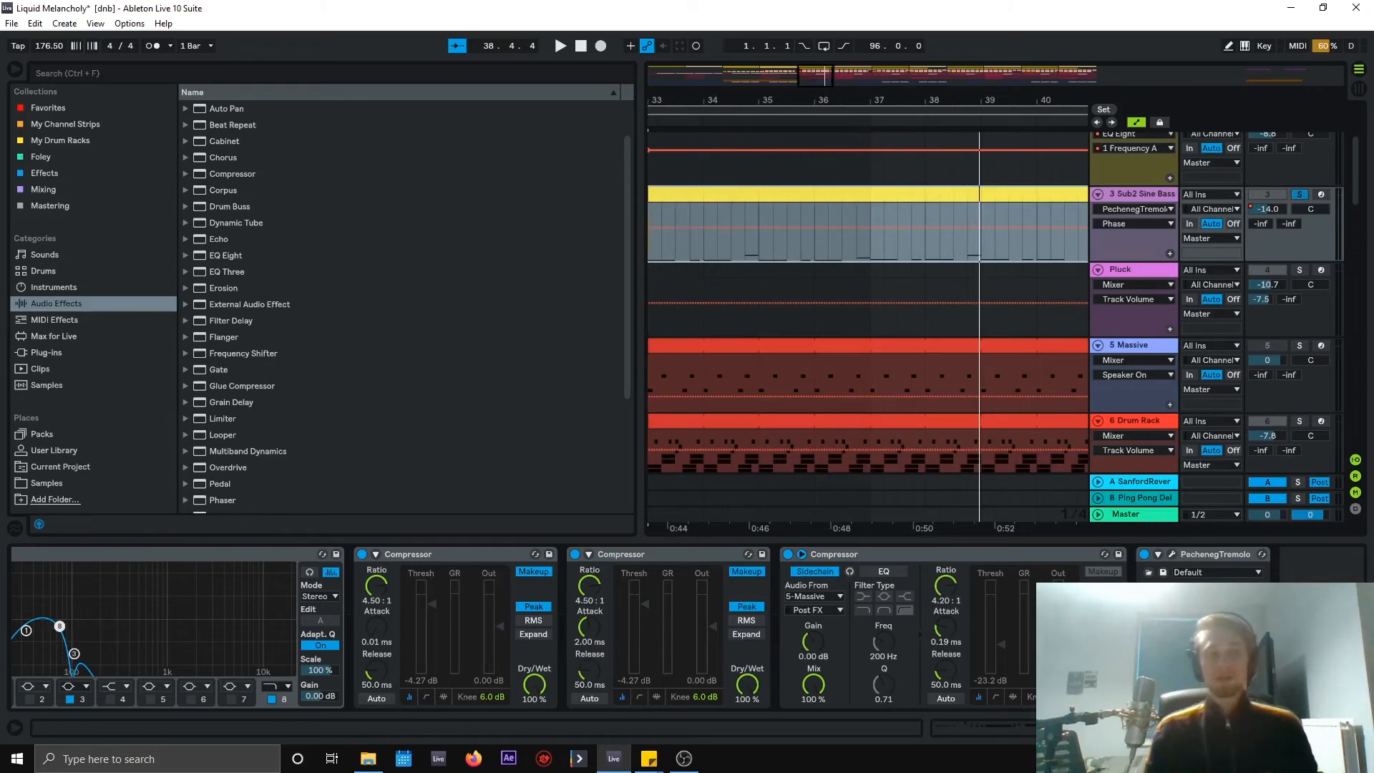
# Review the 5 Massive clip's trigger notes in the enlarged note editor once more and hide it again.
pyautogui.moveTo(809, 57); pyautogui.dragTo(813, 80)
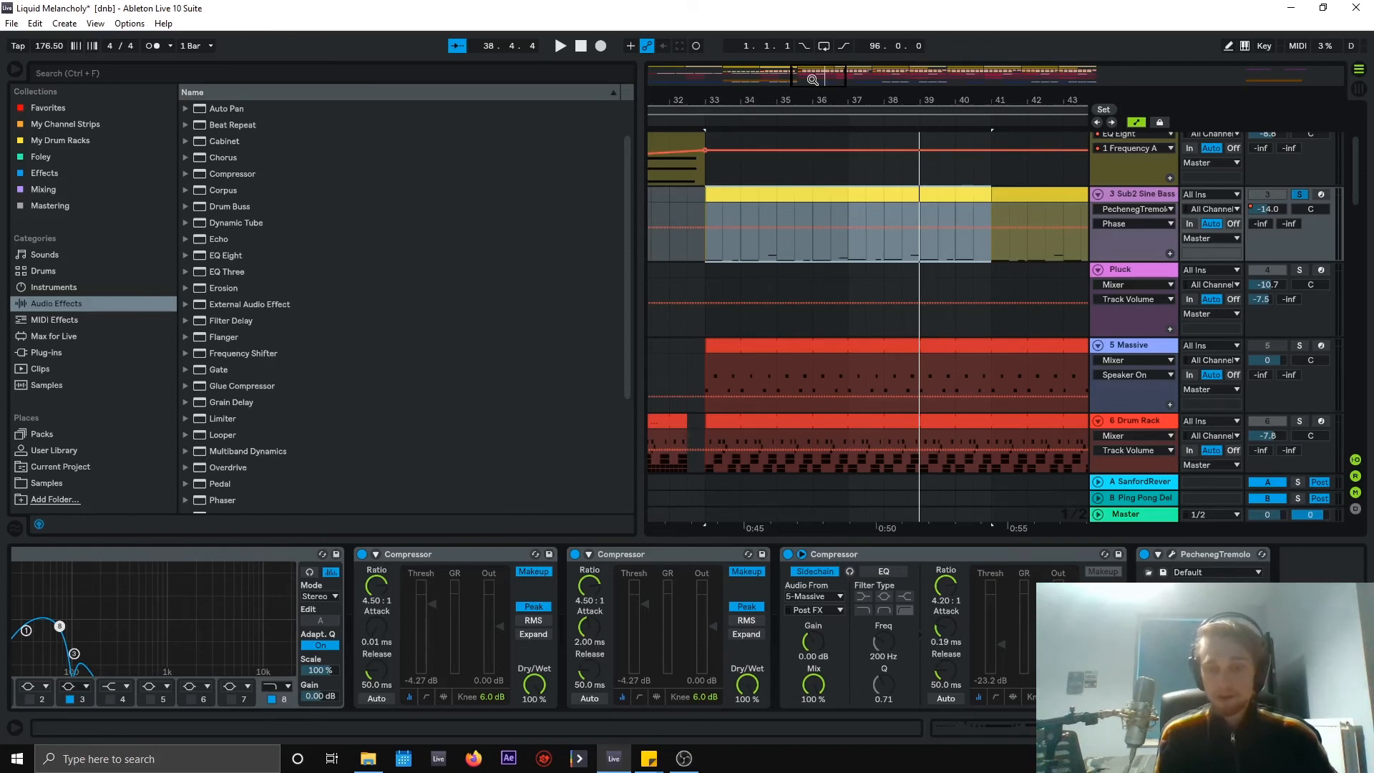
pyautogui.doubleClick(851, 348)
pyautogui.moveTo(582, 538); pyautogui.dragTo(552, 261)
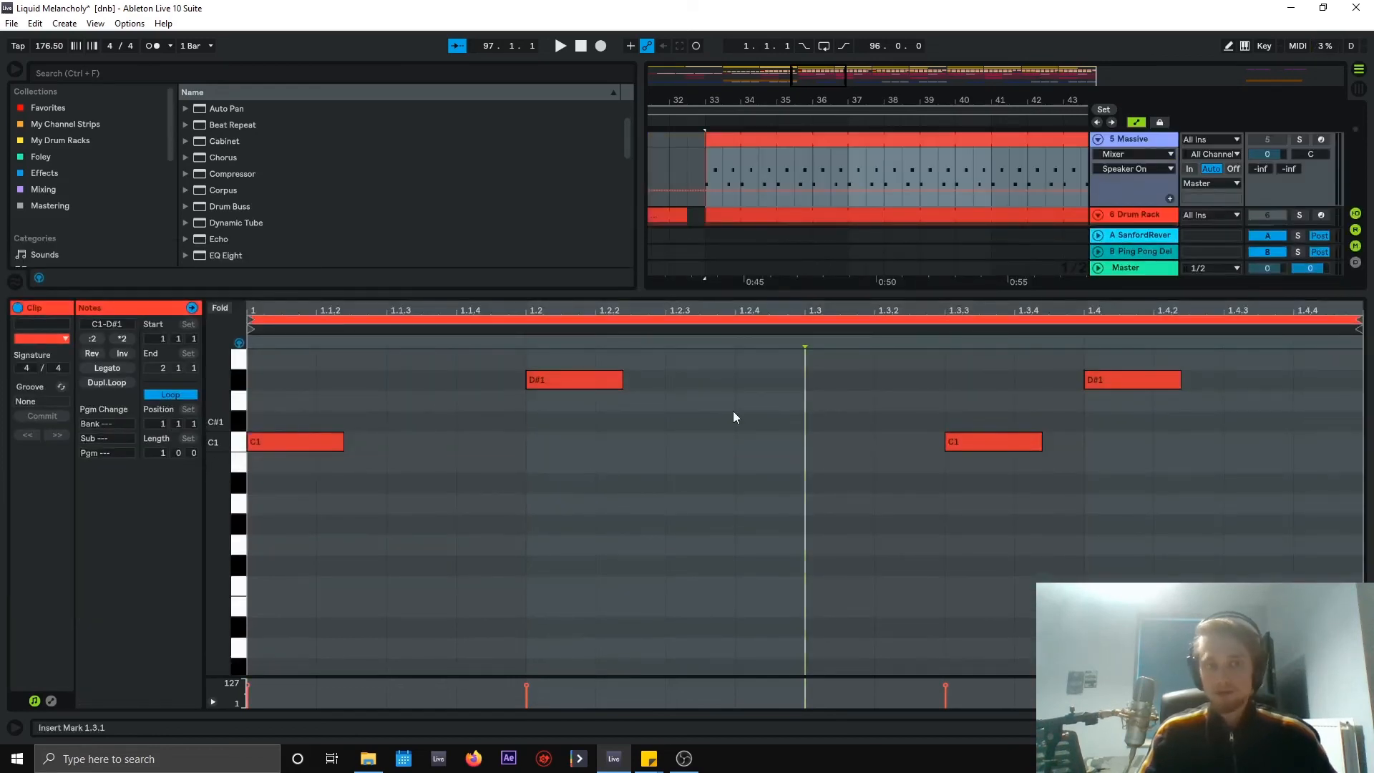
pyautogui.moveTo(804, 298); pyautogui.dragTo(740, 720)
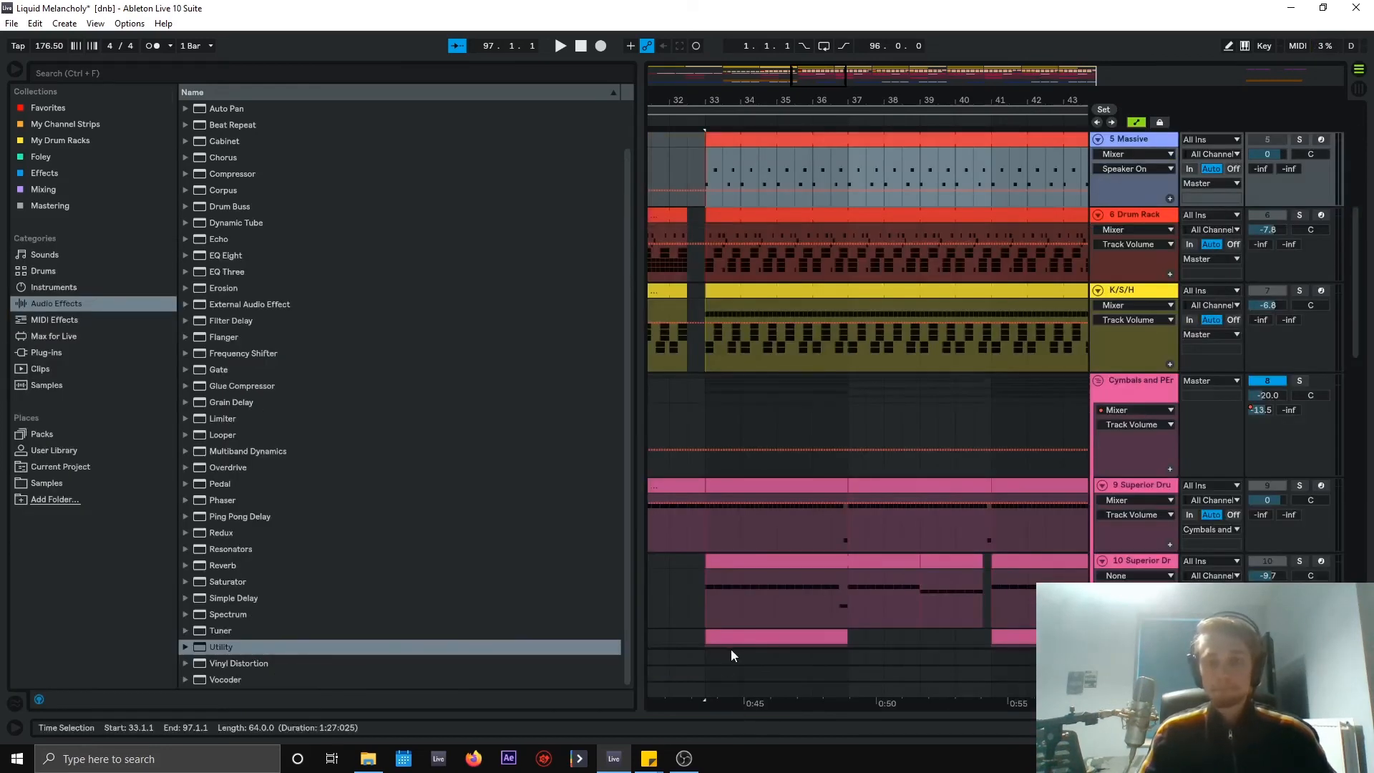